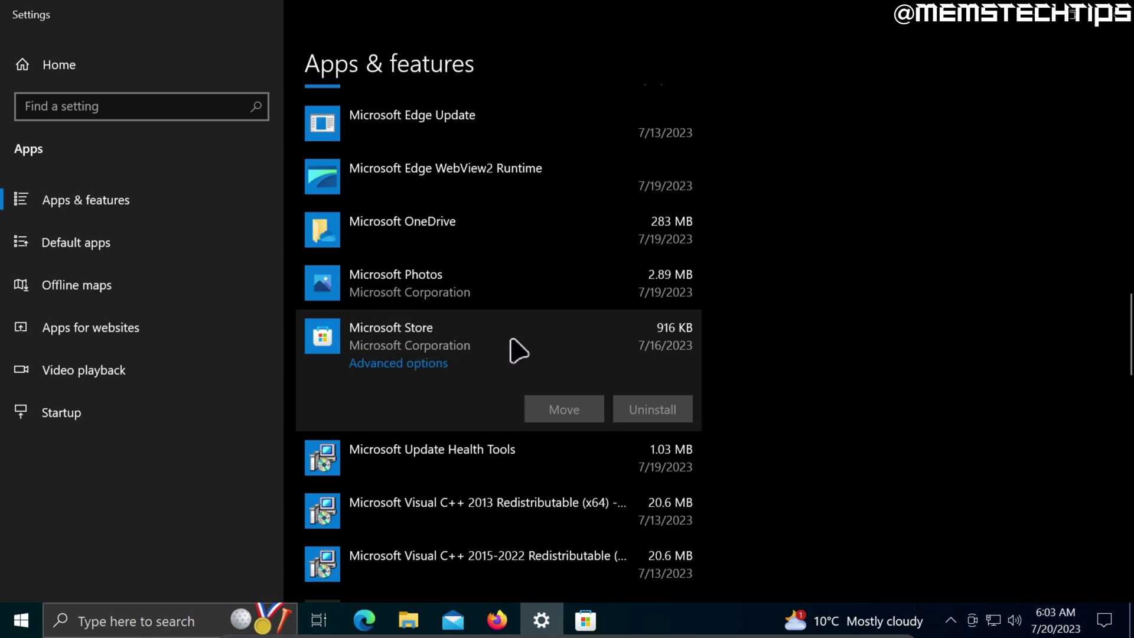
- Close the Settings window and the Microsoft Store window
click(1118, 11)
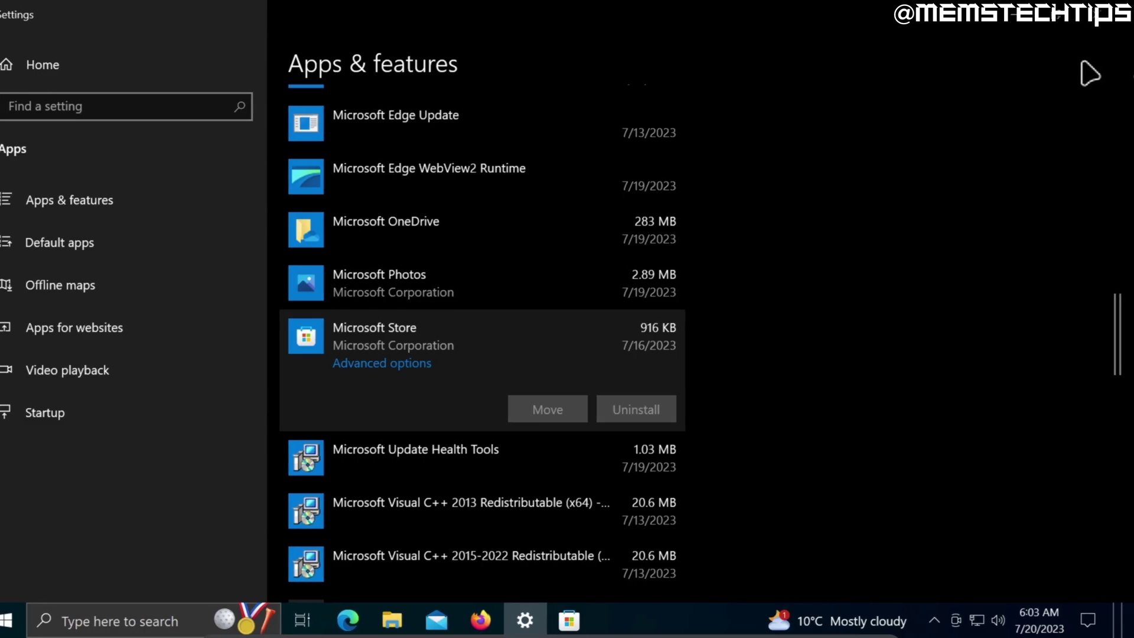
click(903, 18)
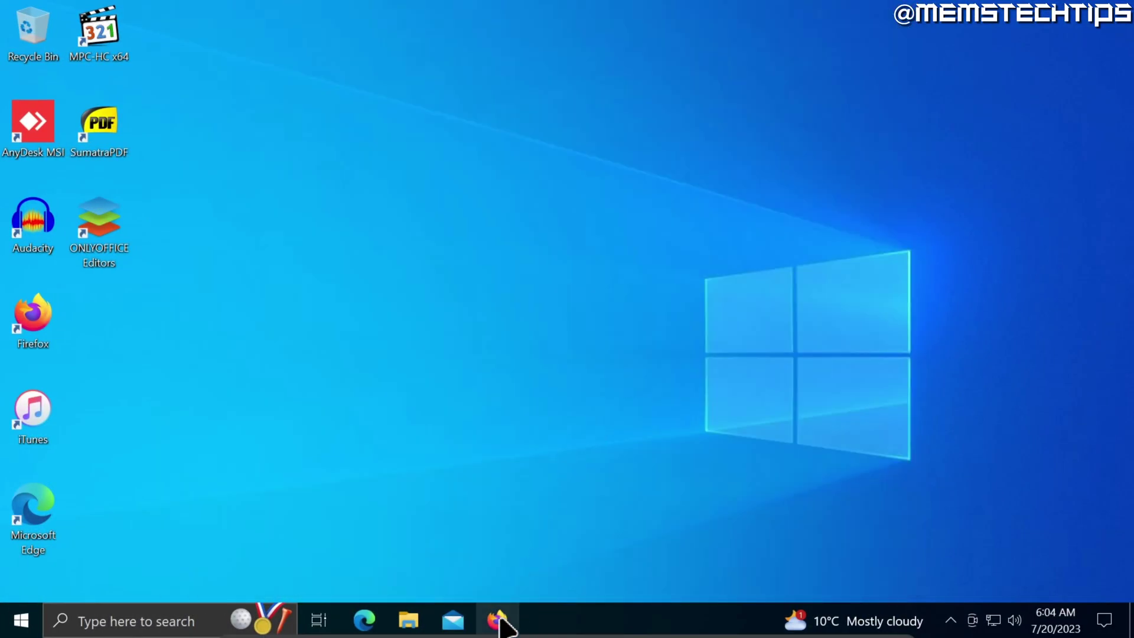
- Download HiBitUninstaller-Portable-3.1.25.zip in Firefox and show it in the Downloads folder
click(498, 620)
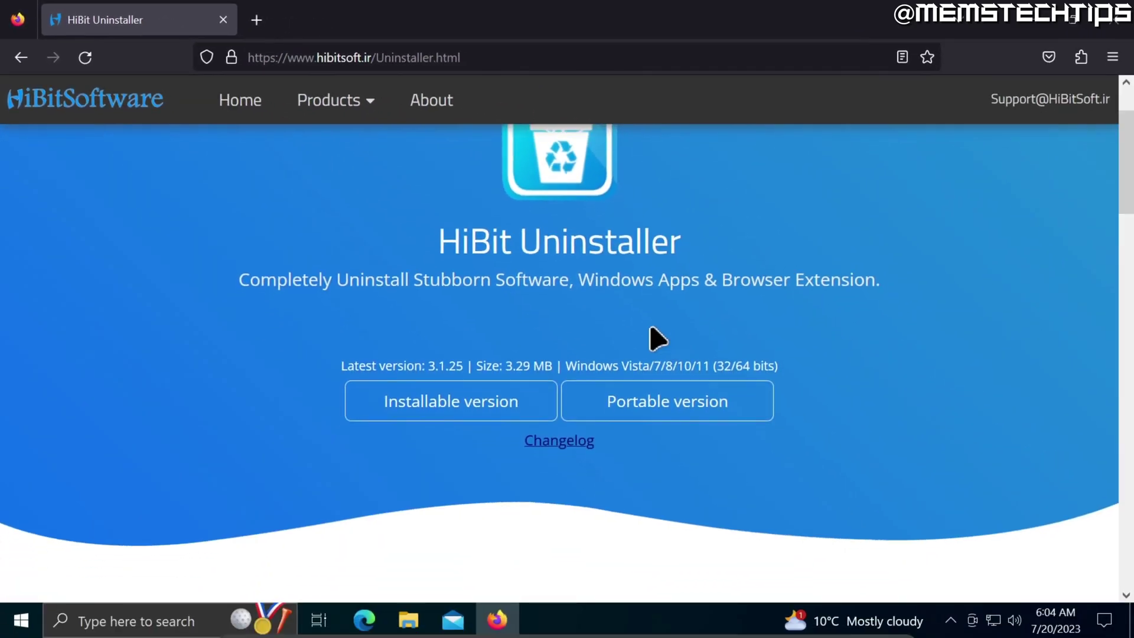
scroll(886, 461, up, 3)
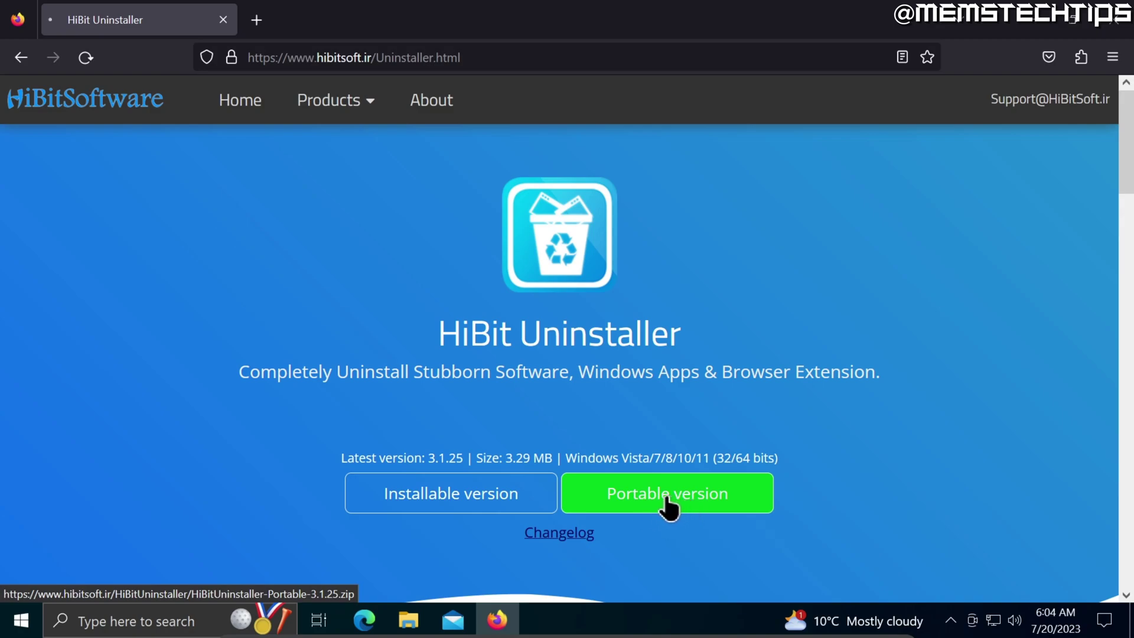
click(668, 501)
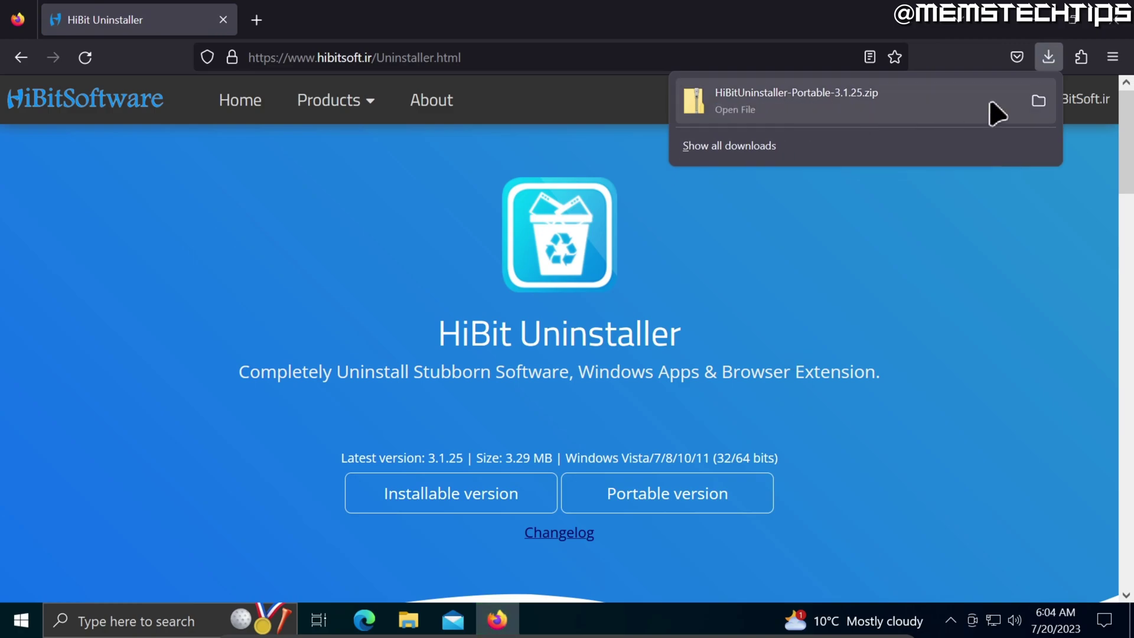
click(1039, 105)
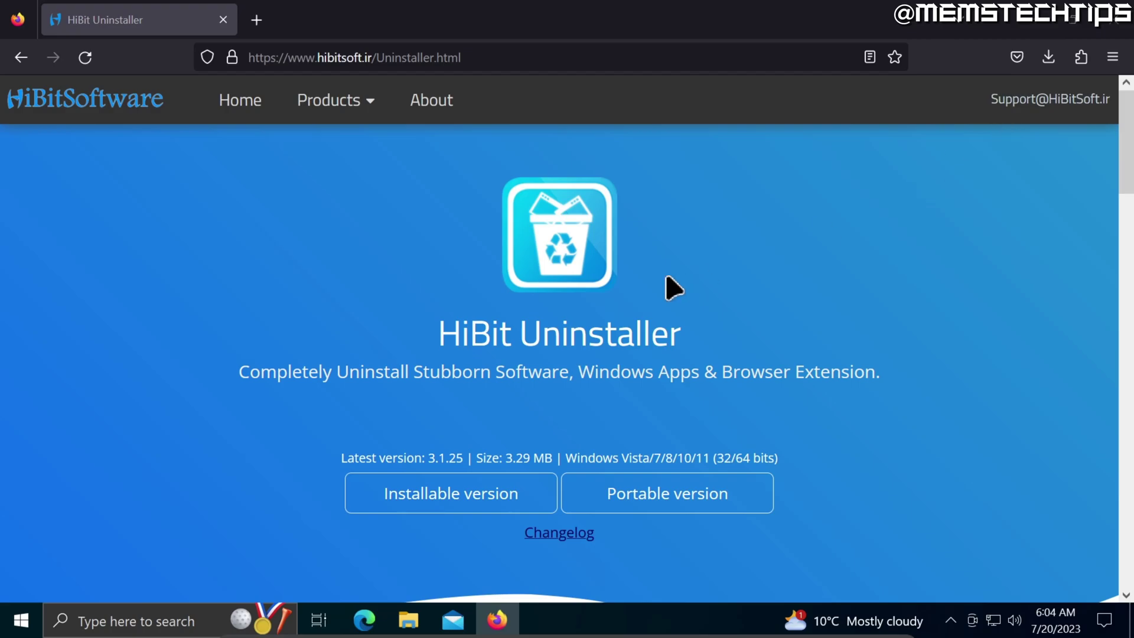
- Extract HiBitUninstaller-Portable-3.1.25.zip into the Downloads folder with Extract All
drag(555, 133, 536, 130)
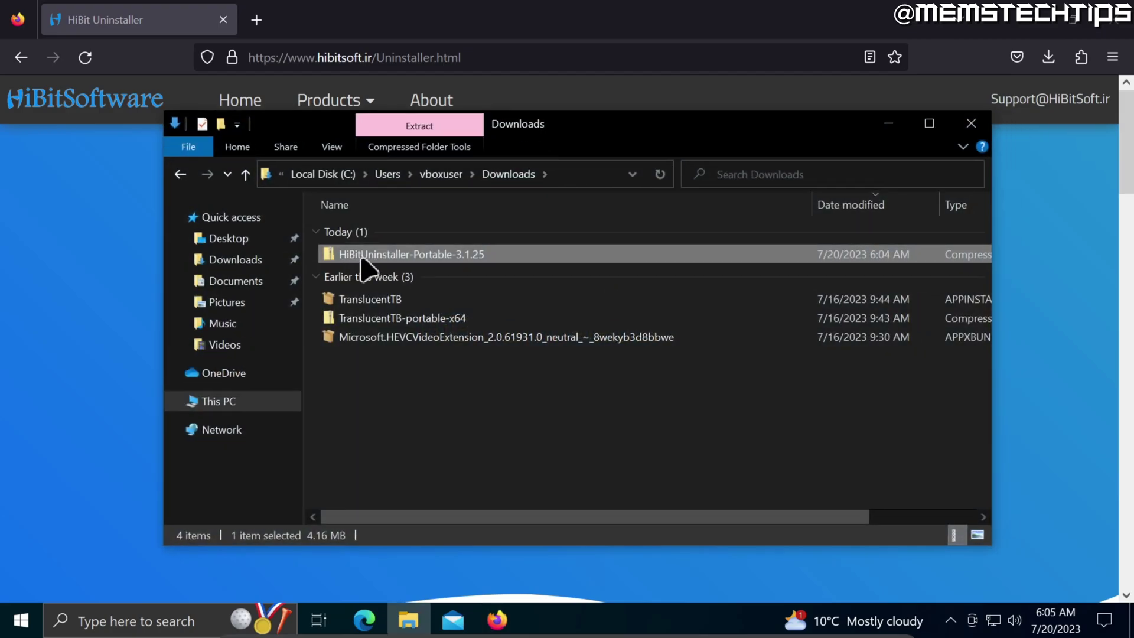
right_click(404, 255)
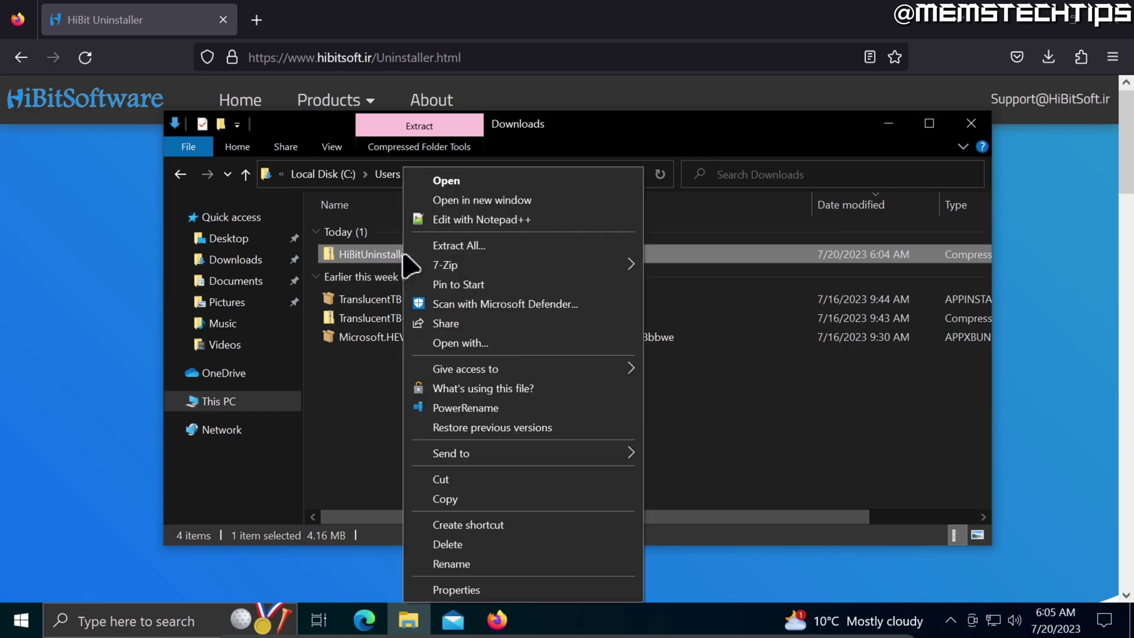
click(508, 246)
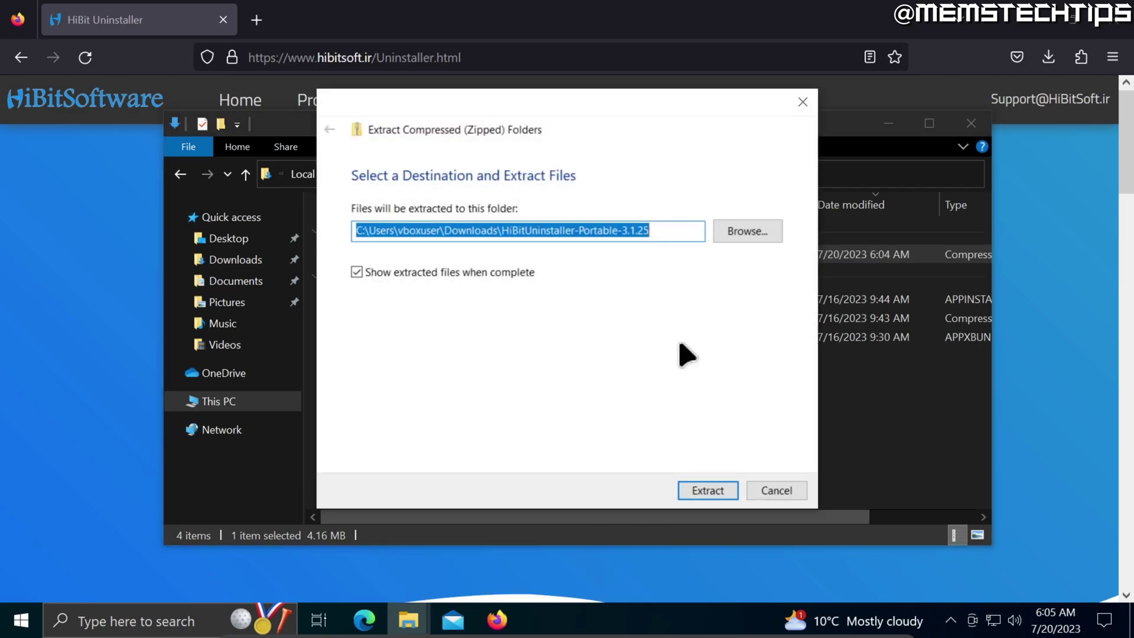
click(713, 491)
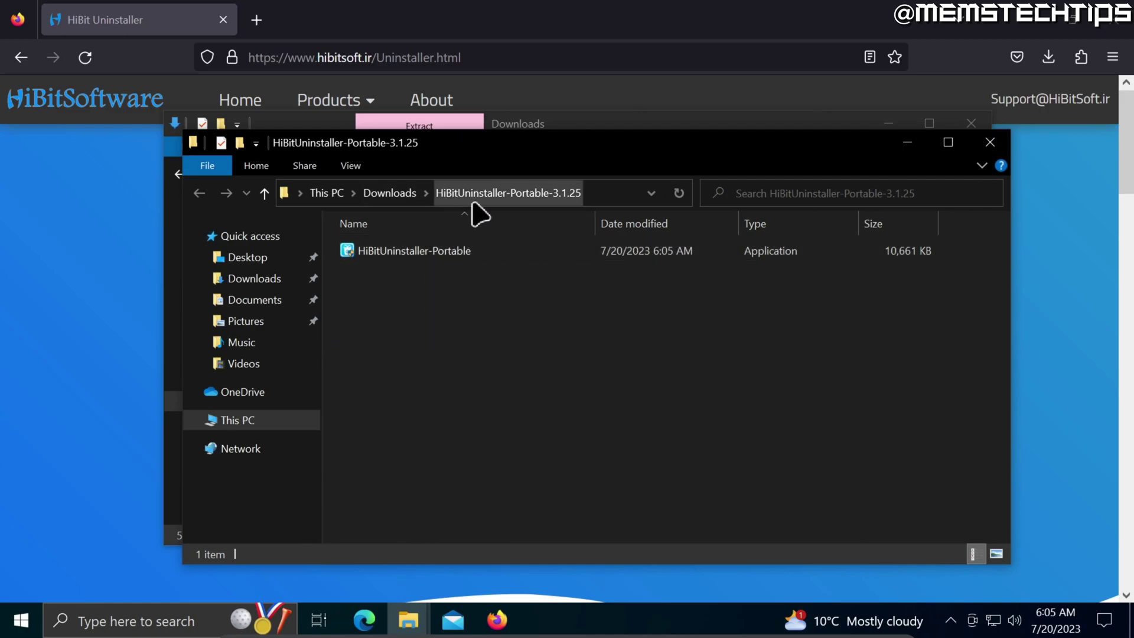
- Launch HiBit Uninstaller Portable past SmartScreen and UAC, storing its settings beside the executable
double_click(437, 251)
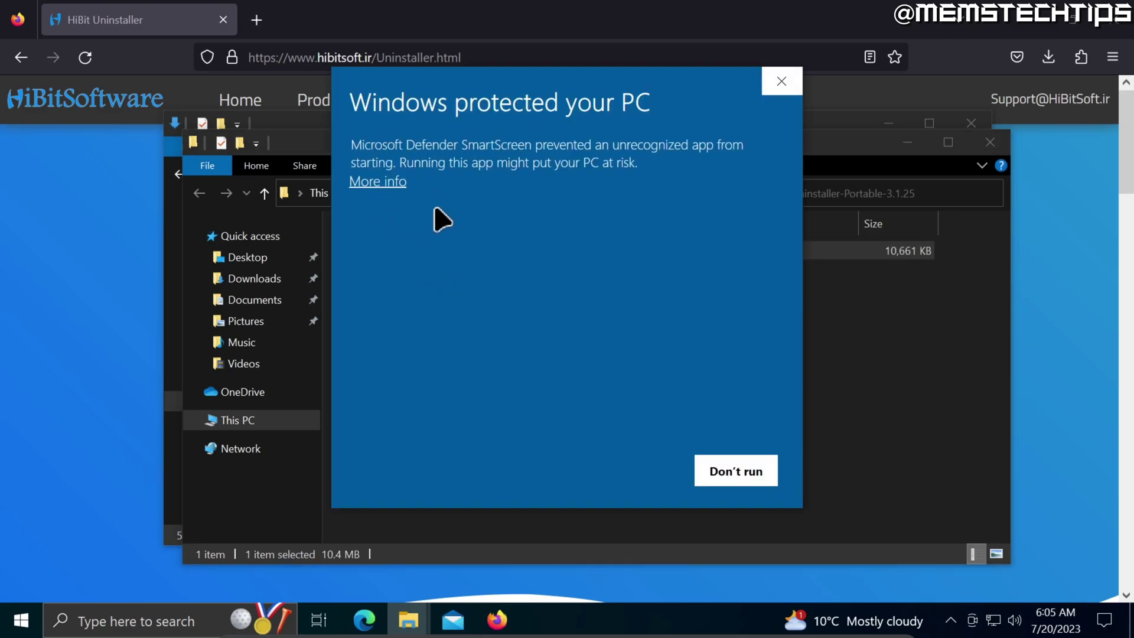
click(374, 183)
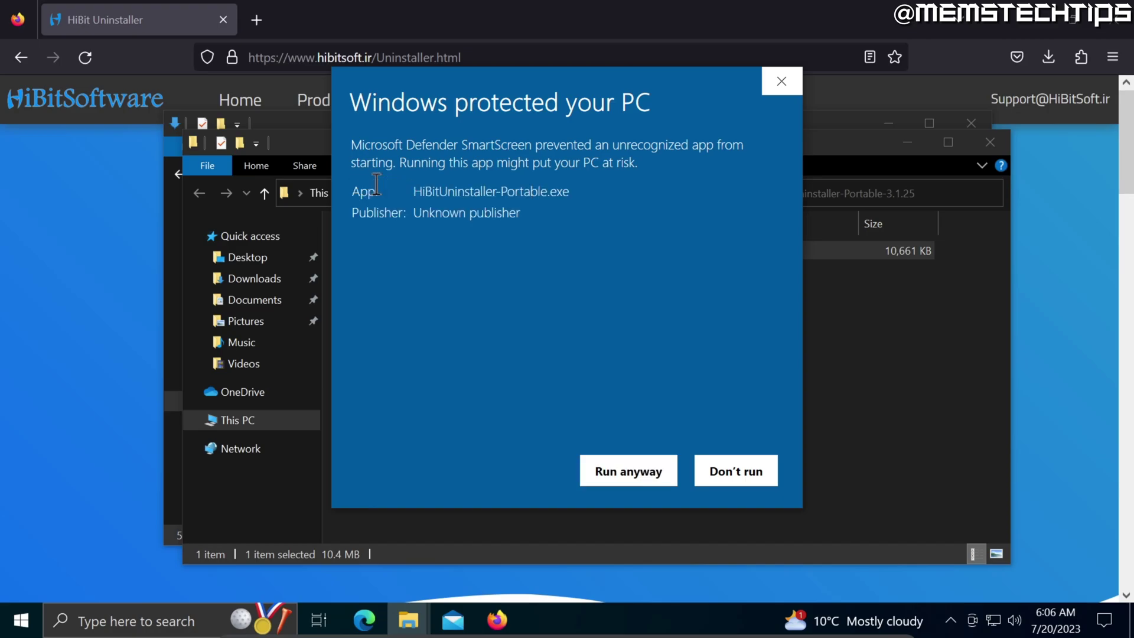
click(612, 483)
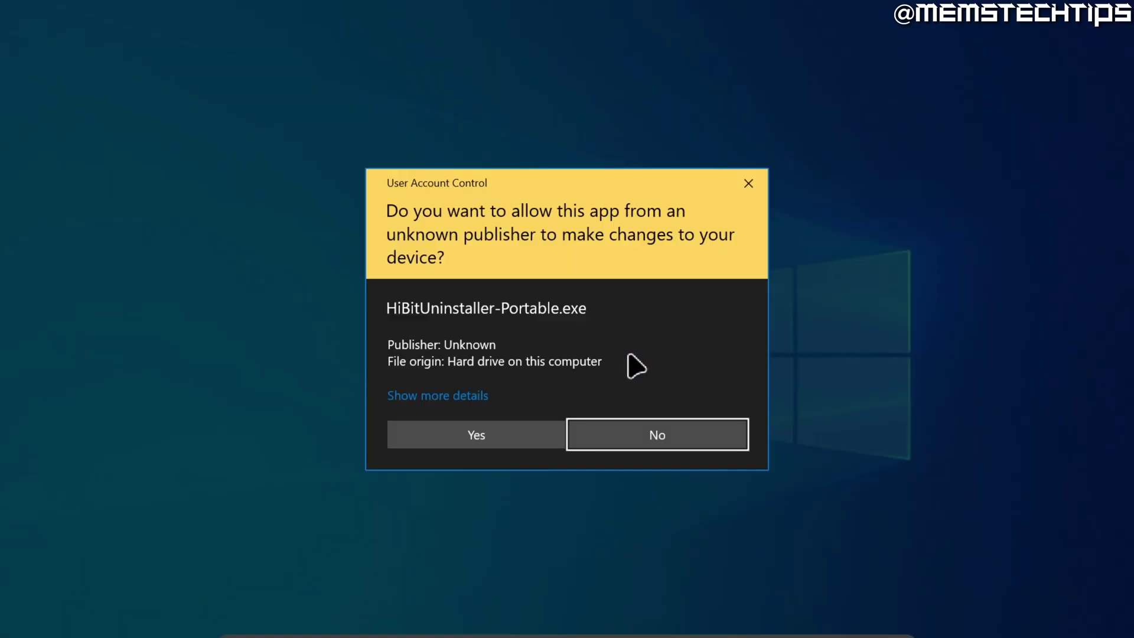
click(497, 441)
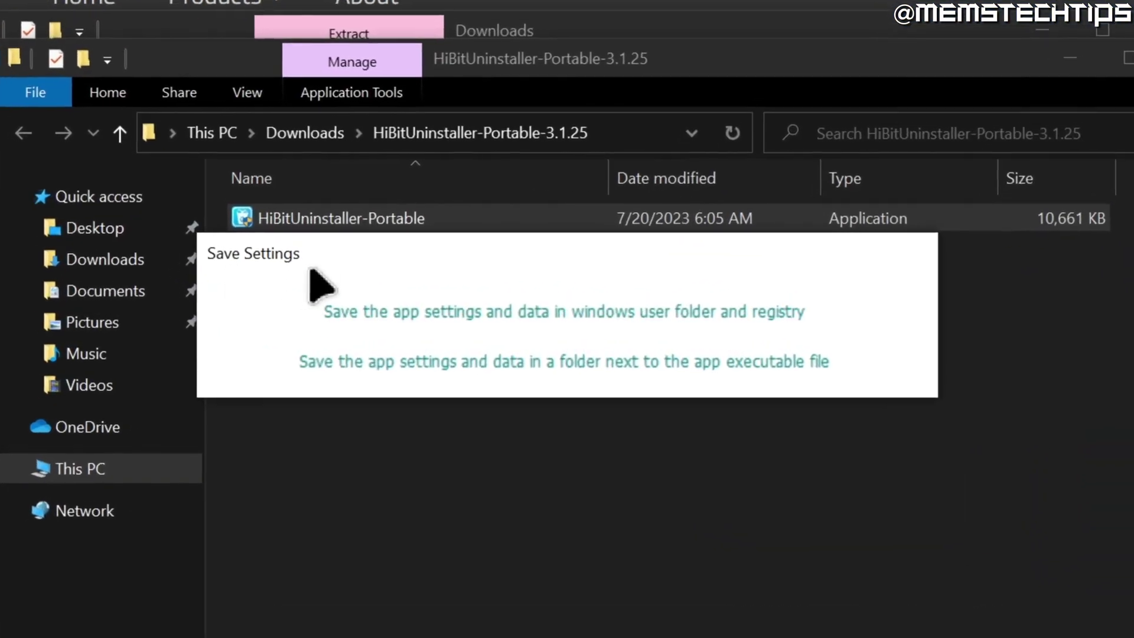
click(549, 376)
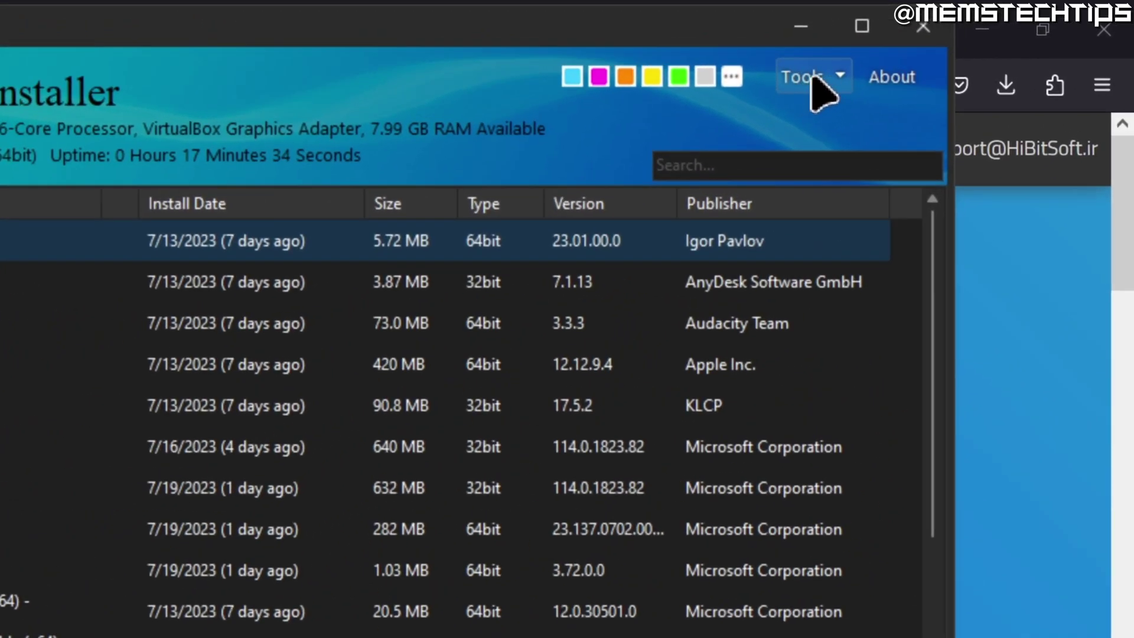
click(814, 74)
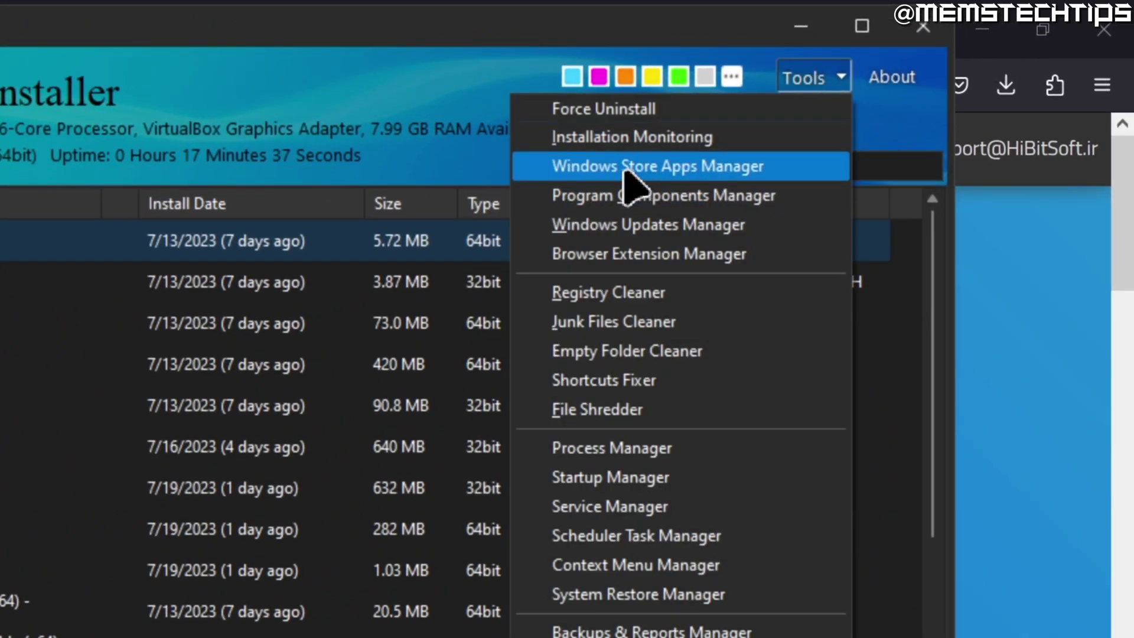
- Open the Windows Store Apps Manager and mark Microsoft Store for uninstalling
click(682, 169)
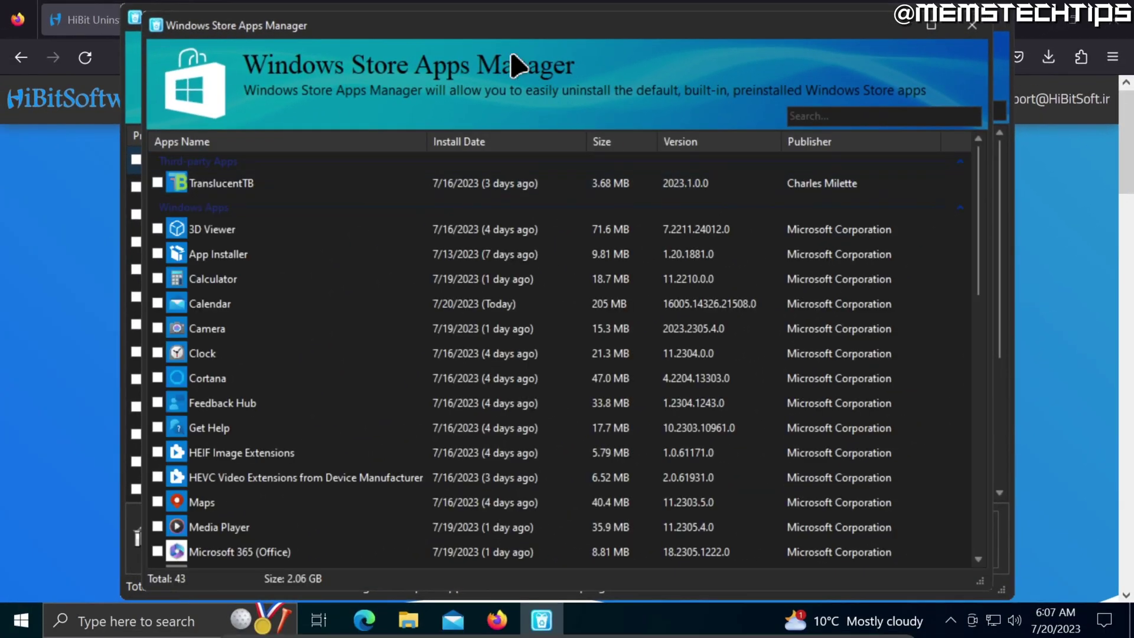
drag(482, 27, 471, 29)
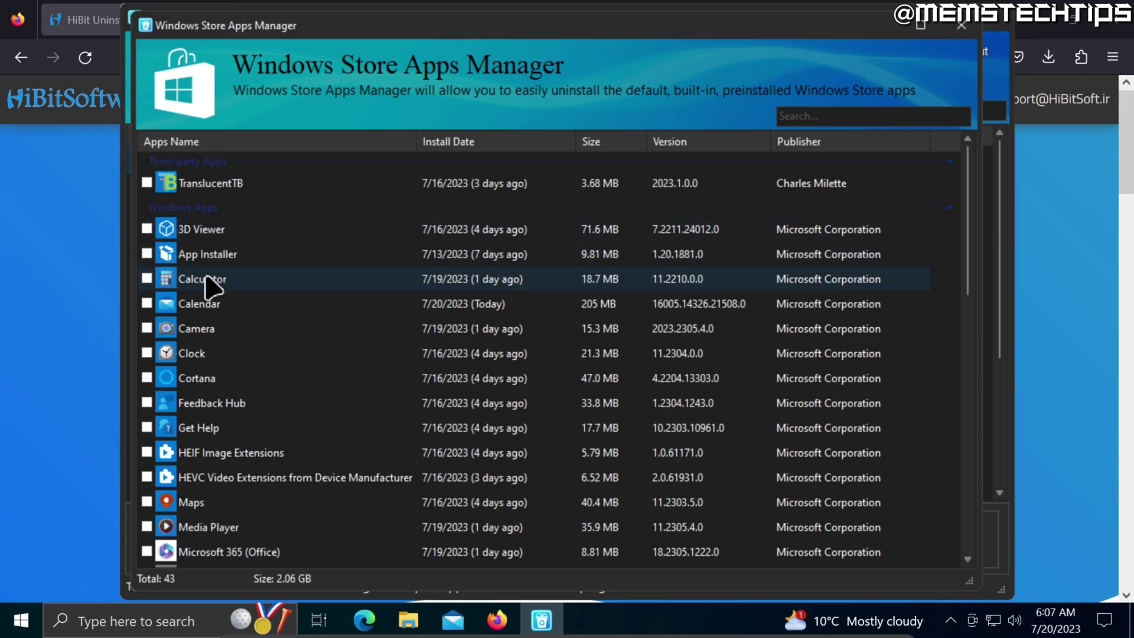
scroll(215, 290, down, 2)
scroll(219, 248, up, 2)
scroll(266, 286, down, 1)
scroll(266, 290, down, 1)
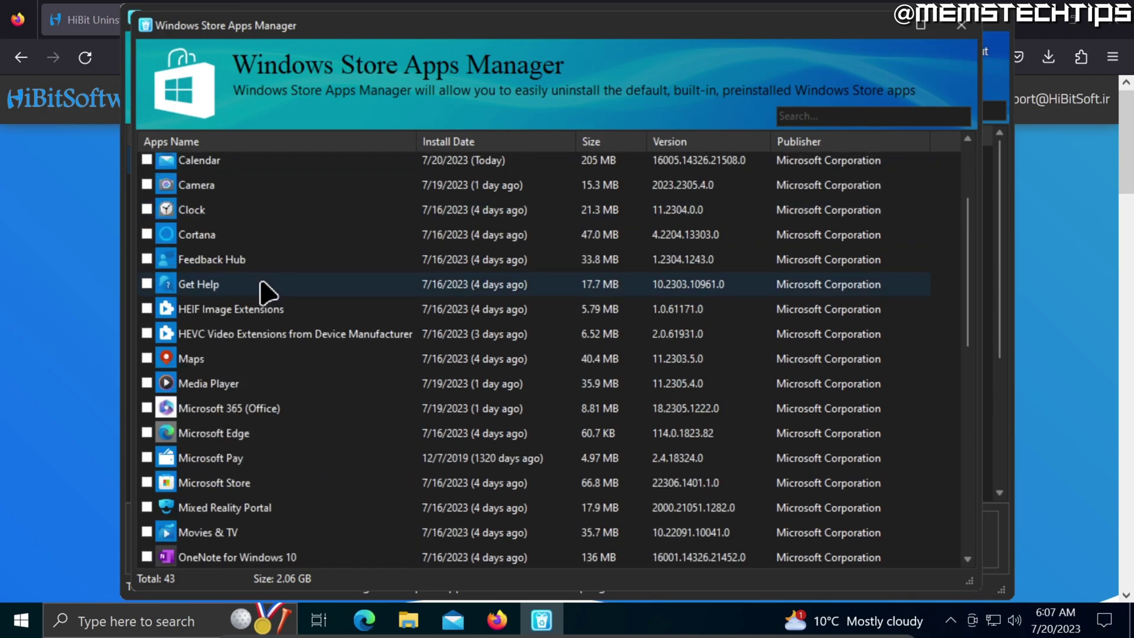
scroll(267, 291, down, 2)
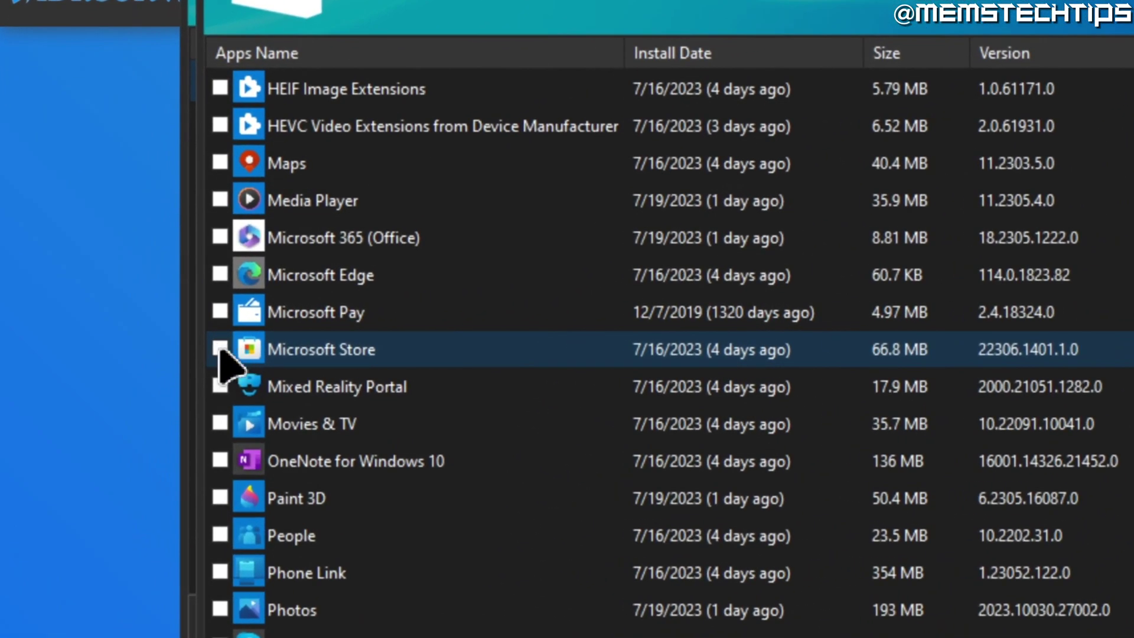
click(220, 349)
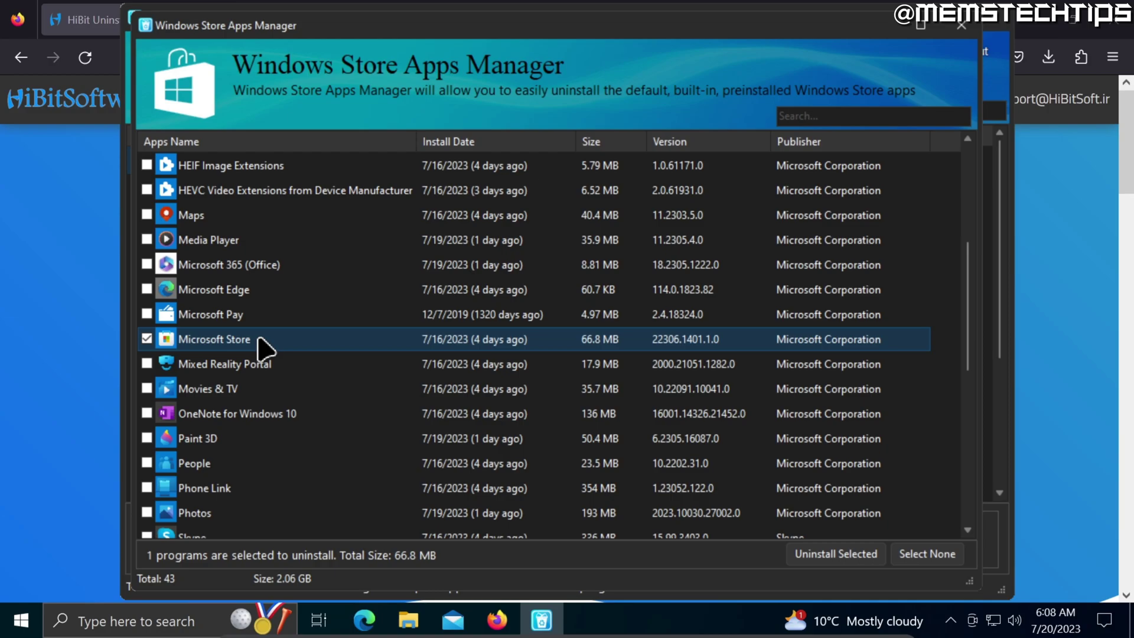
- Also mark Cortana, Phone Link and Store Experience Host for removal
scroll(259, 349, up, 3)
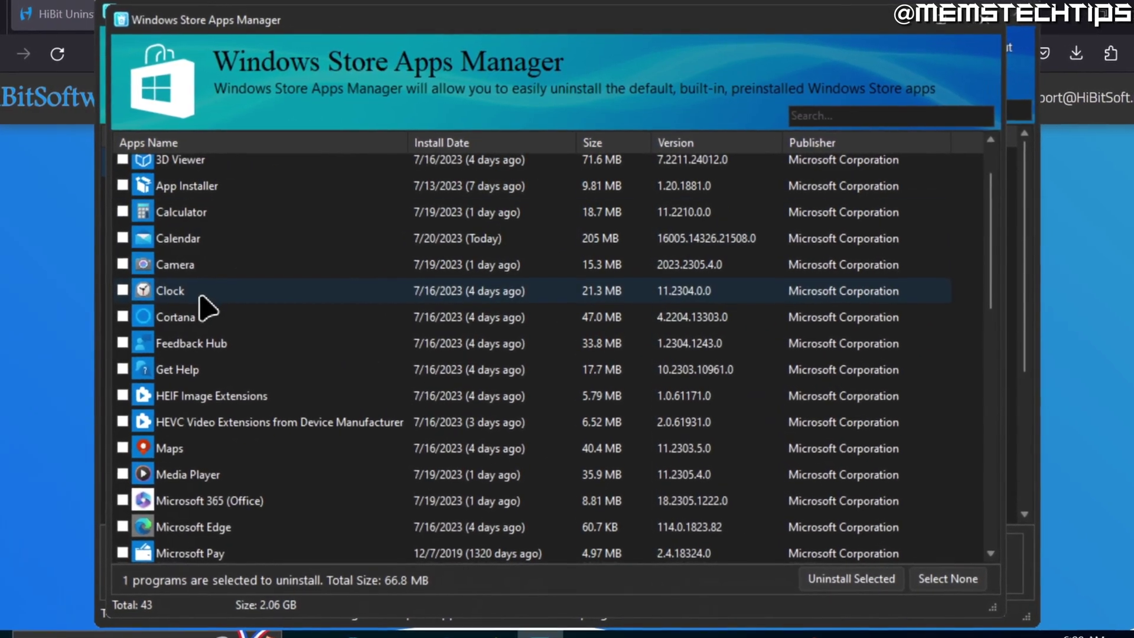
scroll(172, 295, down, 2)
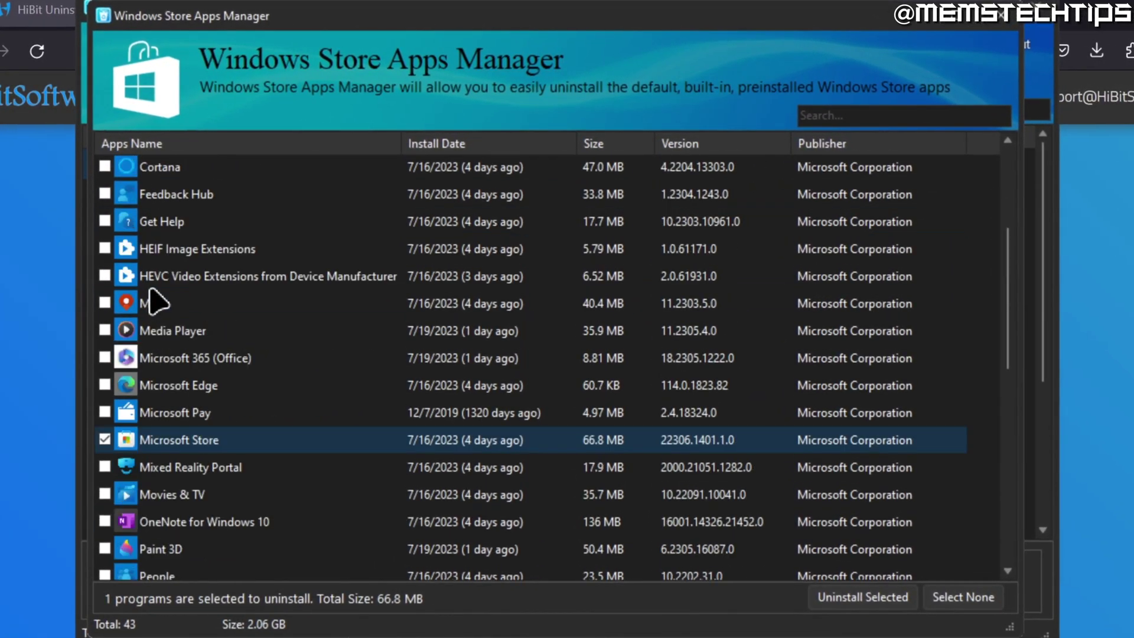
scroll(155, 302, up, 1)
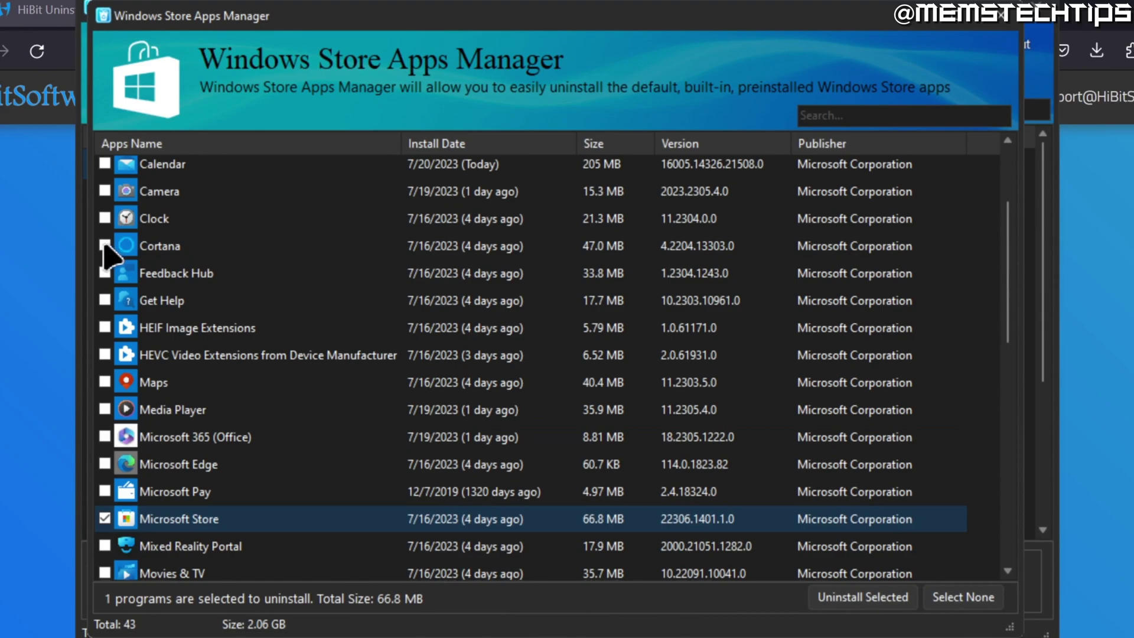
click(104, 245)
scroll(187, 301, down, 4)
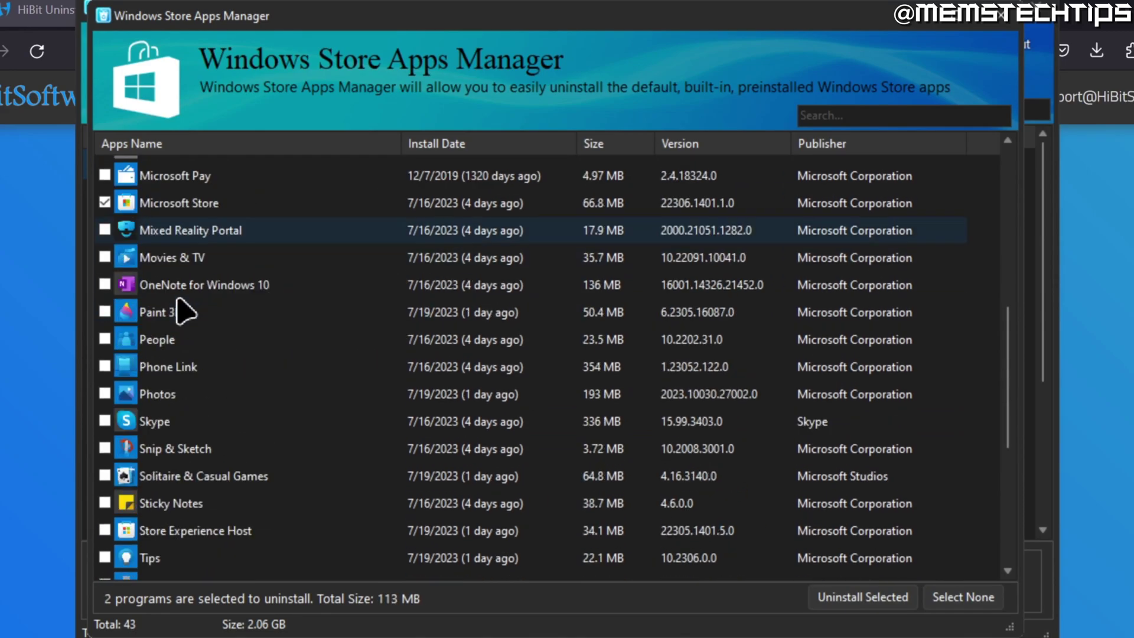
scroll(184, 310, down, 3)
scroll(175, 298, up, 1)
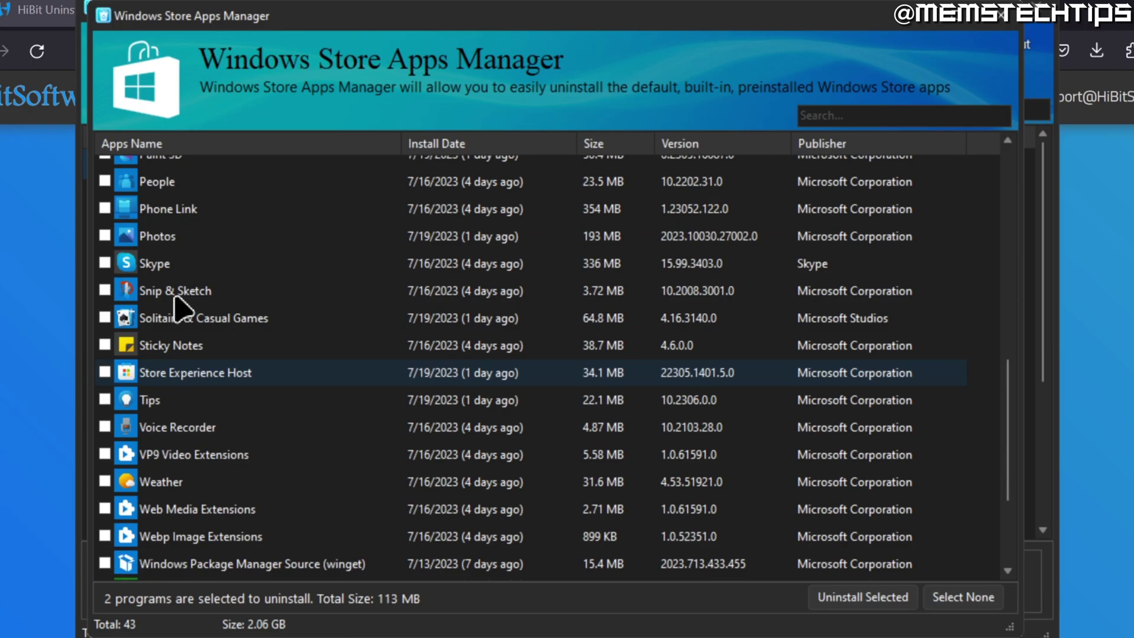
click(105, 208)
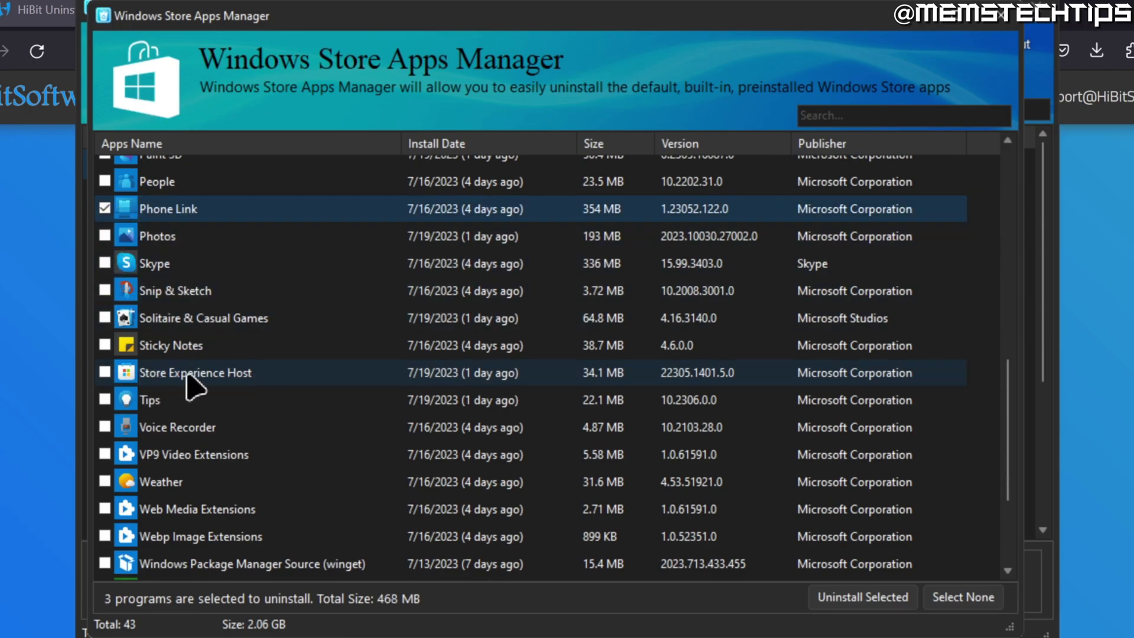
click(106, 372)
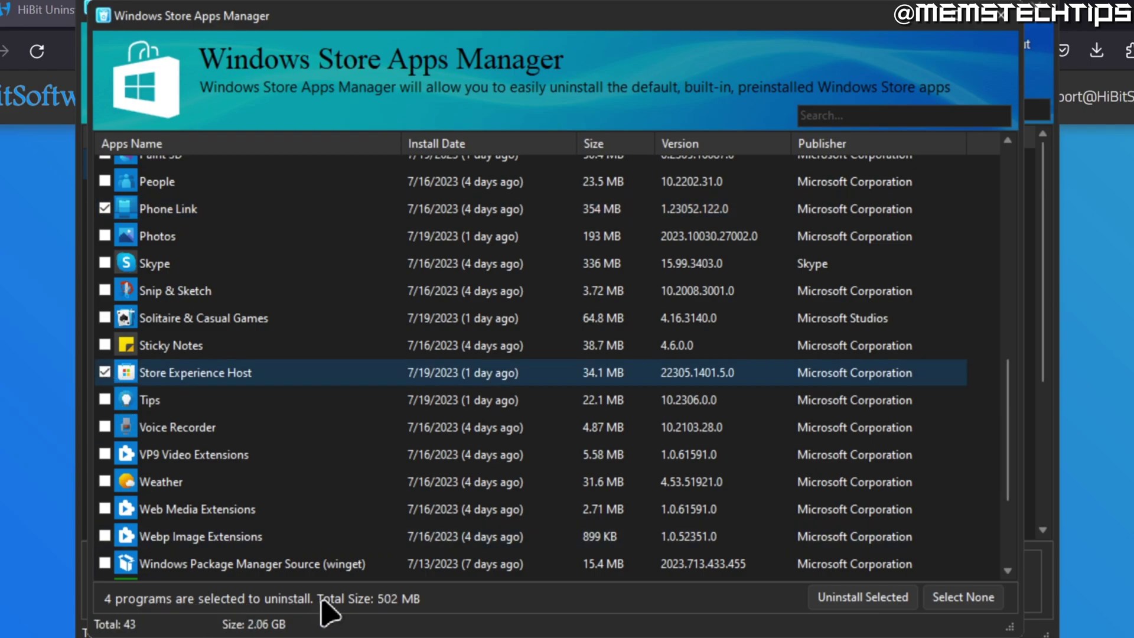
- Uninstall the four selected store apps, creating a system restore point first
click(859, 596)
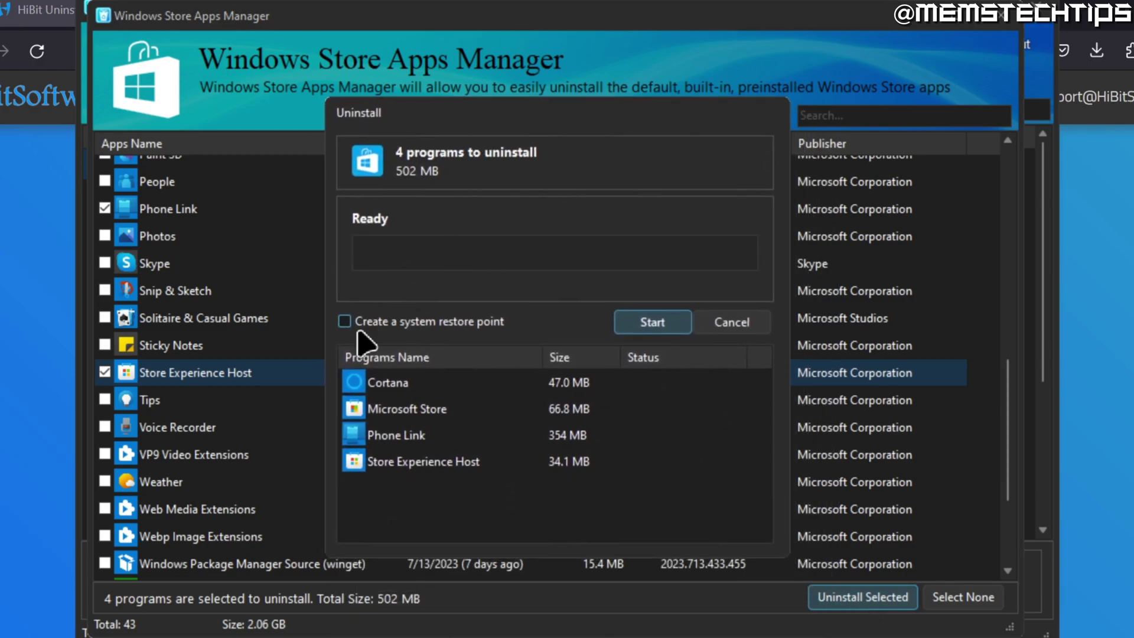
click(372, 322)
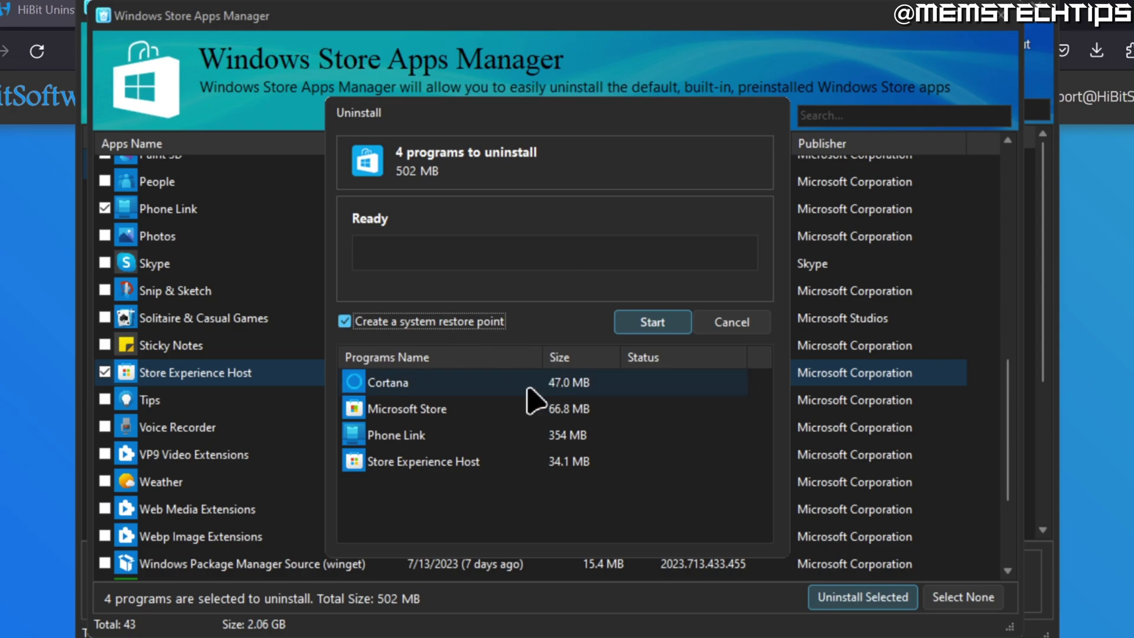
click(413, 382)
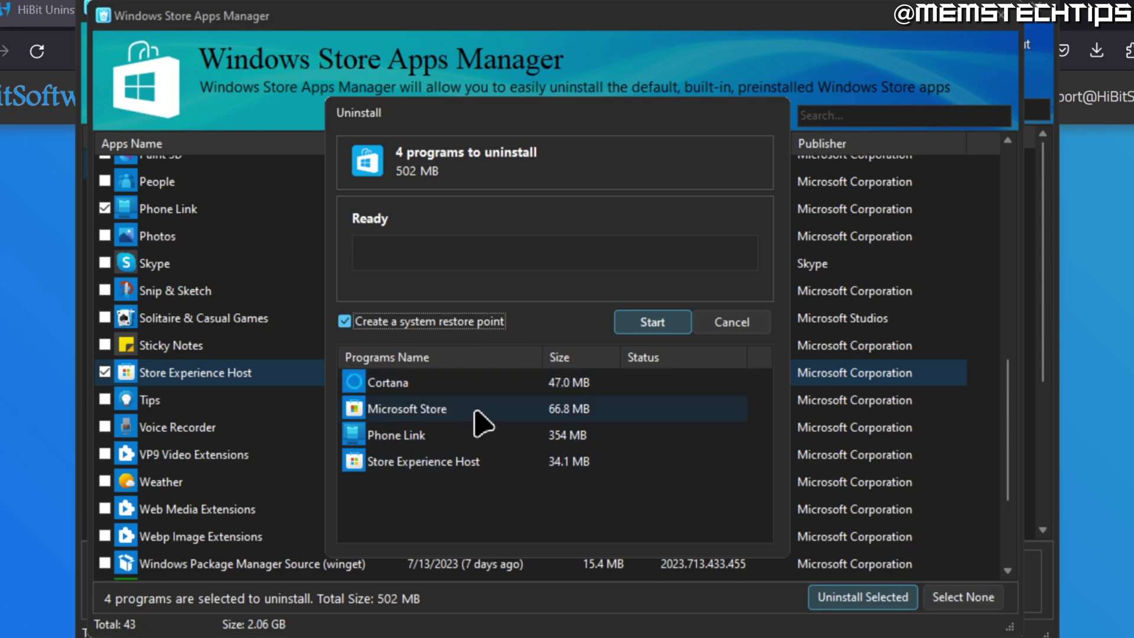
click(645, 324)
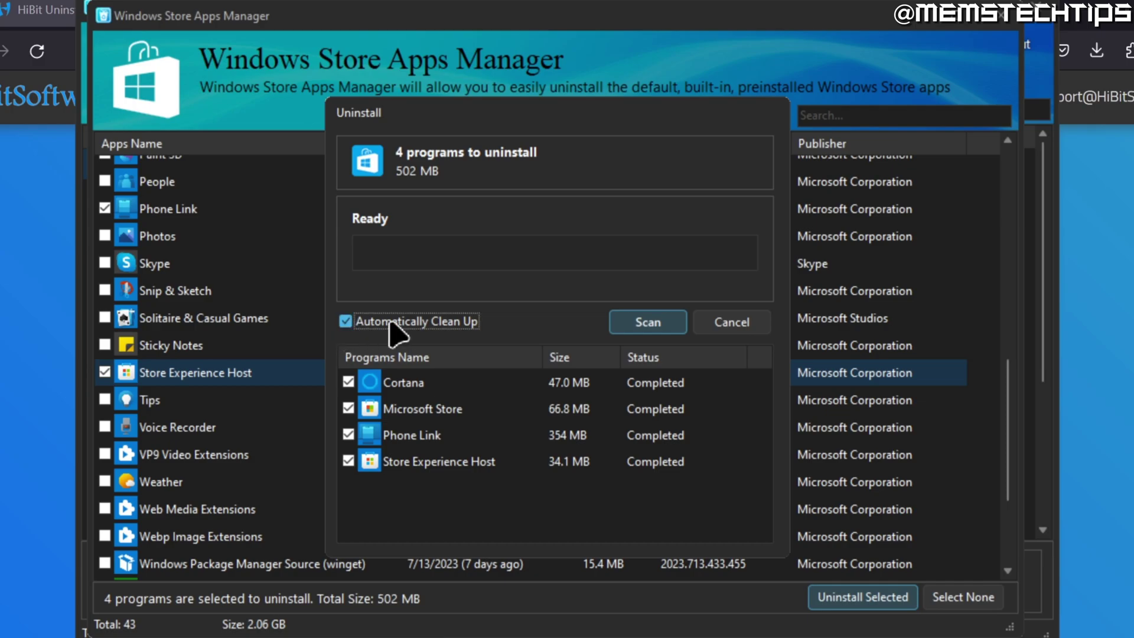
- Scan for leftovers, confirm the list shows 39 apps, then close the Apps Manager
click(640, 331)
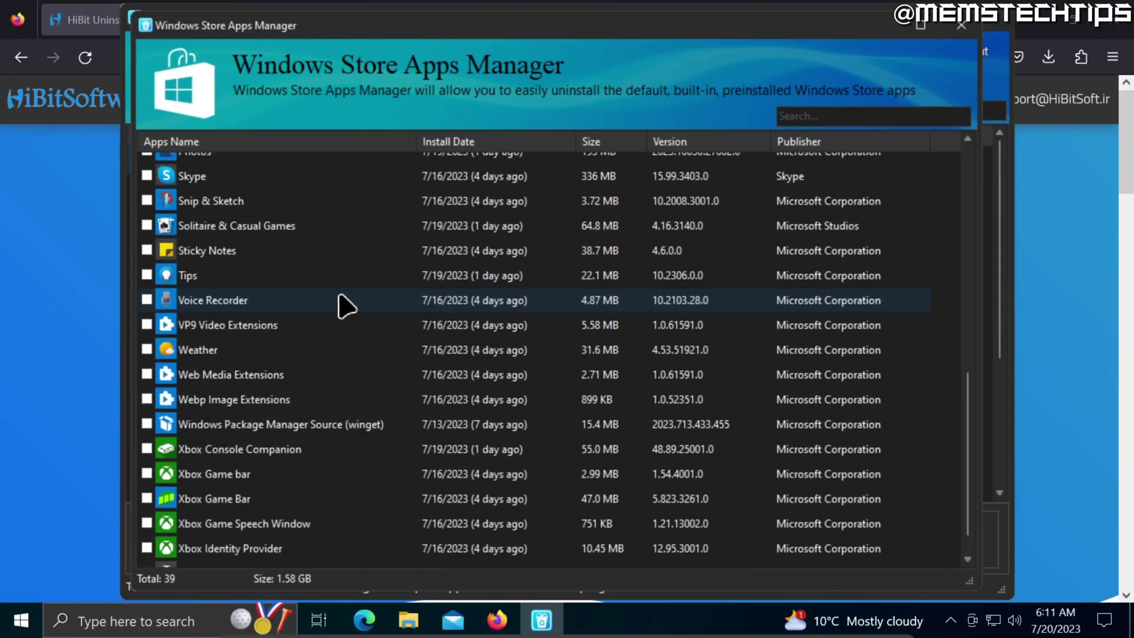
scroll(333, 319, down, 2)
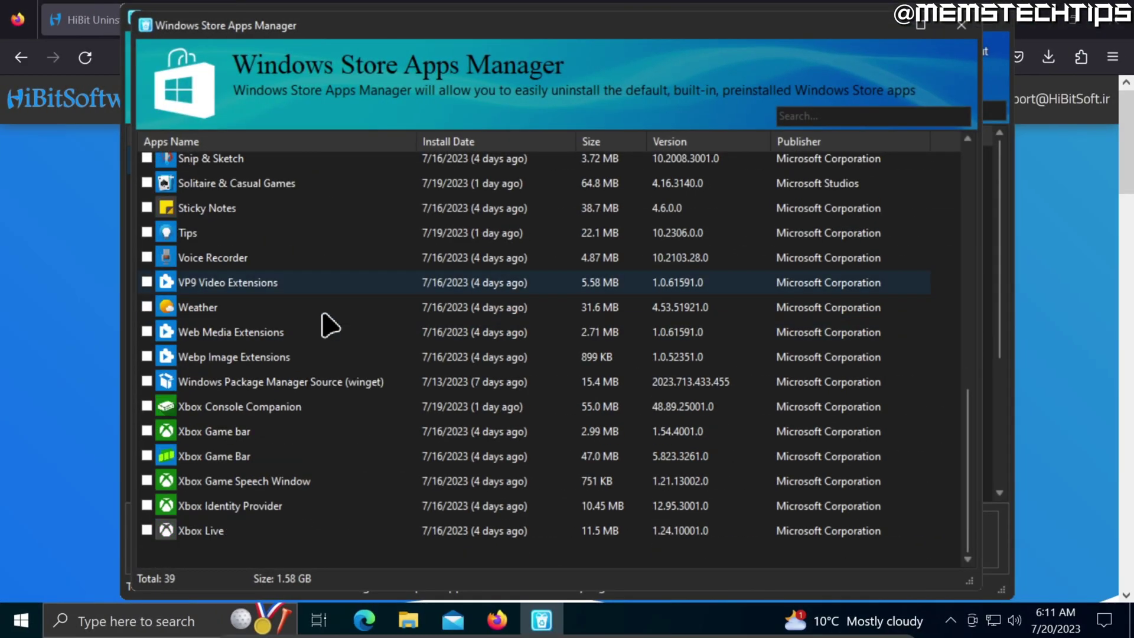
scroll(330, 325, up, 4)
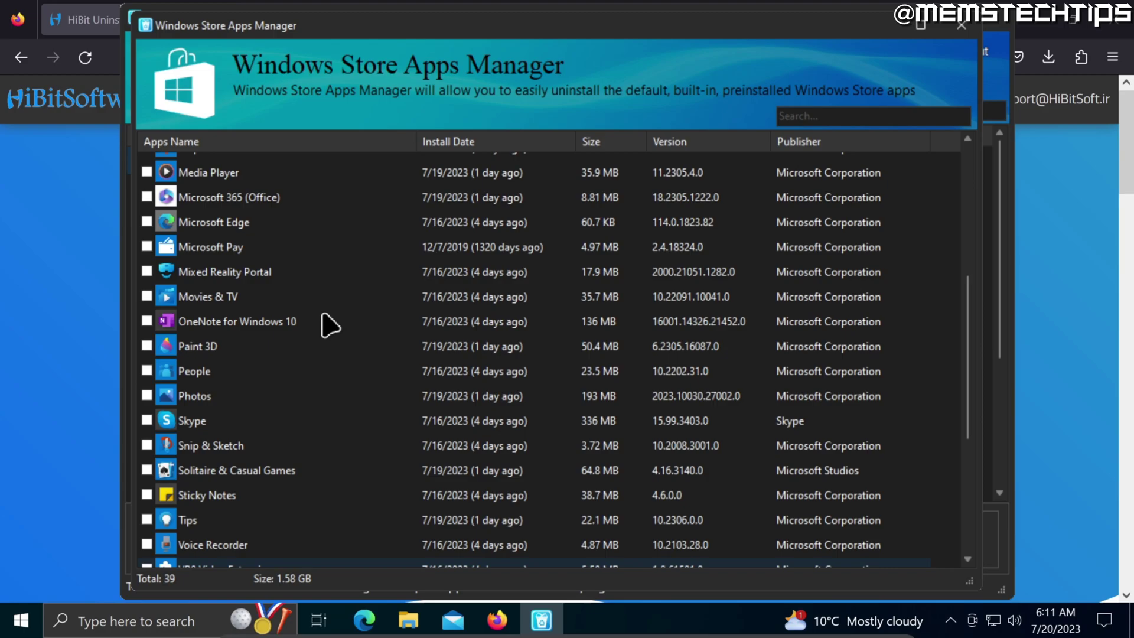
scroll(330, 324, up, 1)
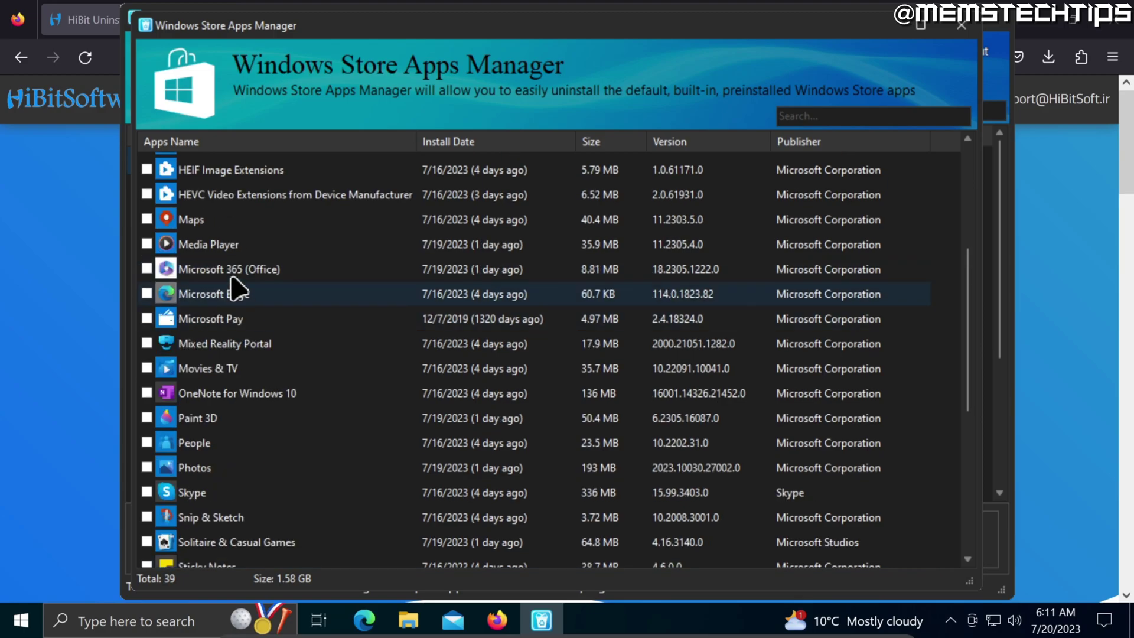
scroll(293, 304, up, 2)
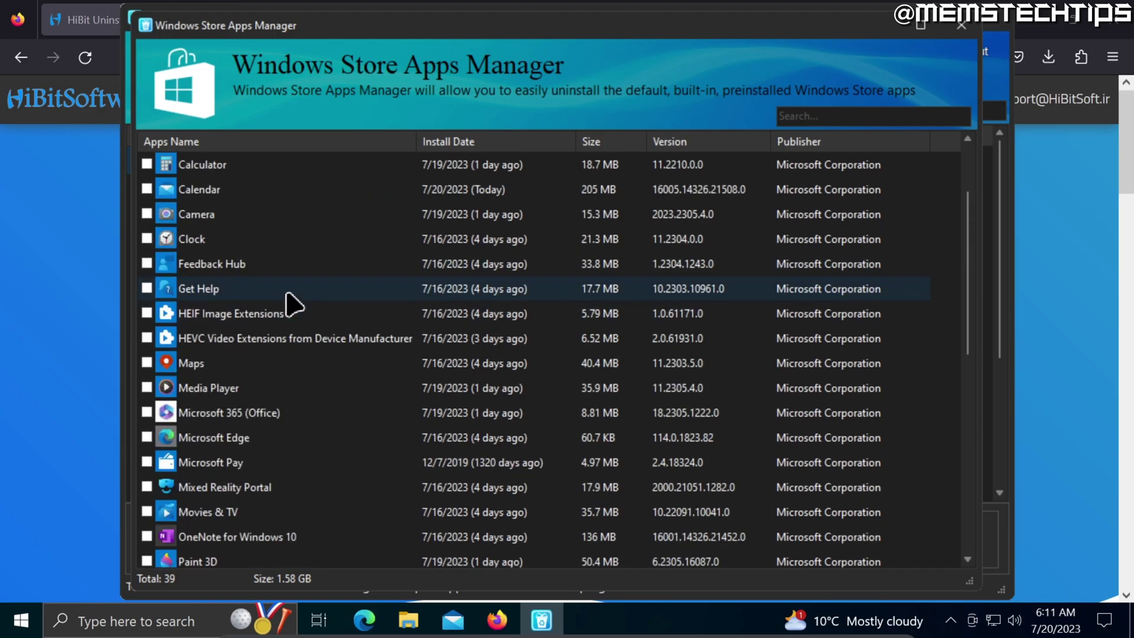
click(963, 37)
- Close HiBit Uninstaller, Firefox and both File Explorer windows
click(989, 22)
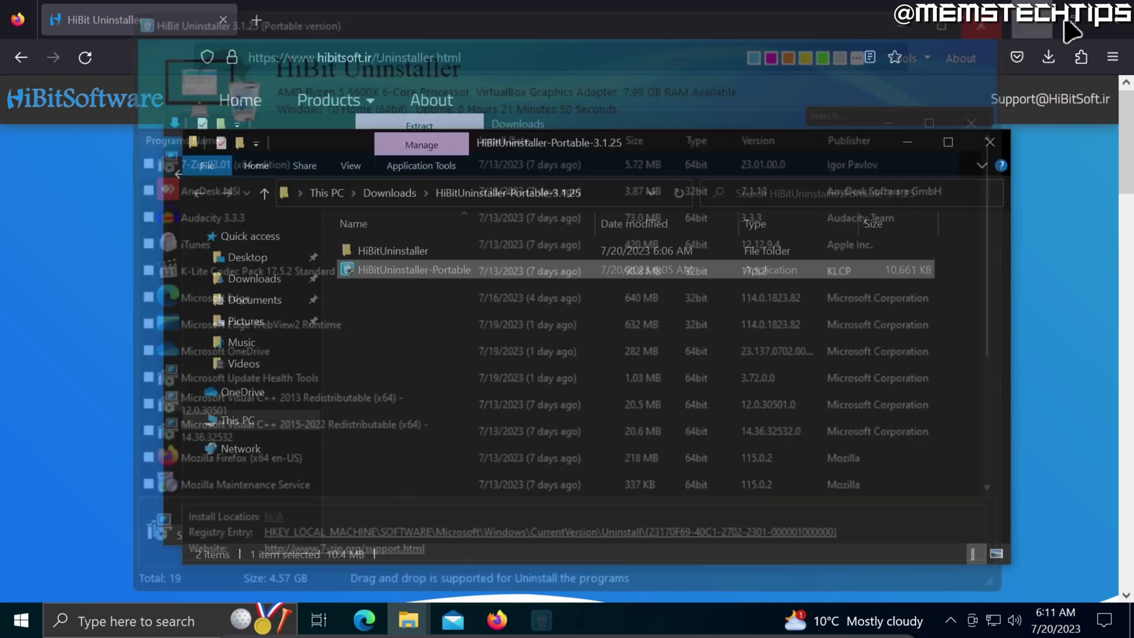
click(1118, 24)
click(991, 143)
click(980, 123)
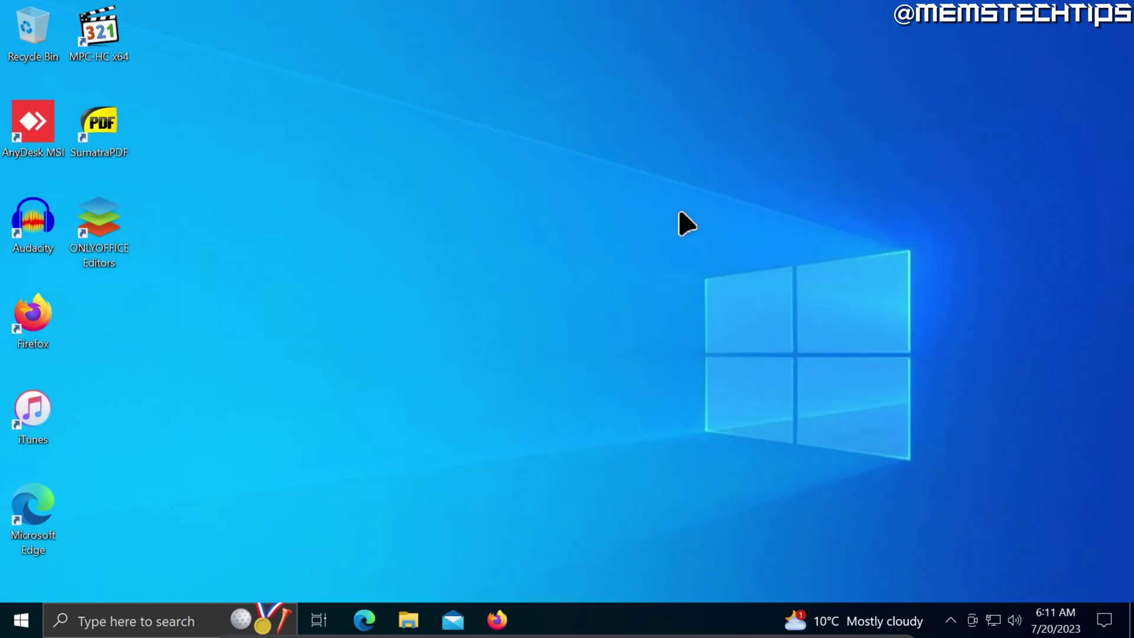
- Check the Start app list and search 'store' to confirm Microsoft Store is gone
click(14, 625)
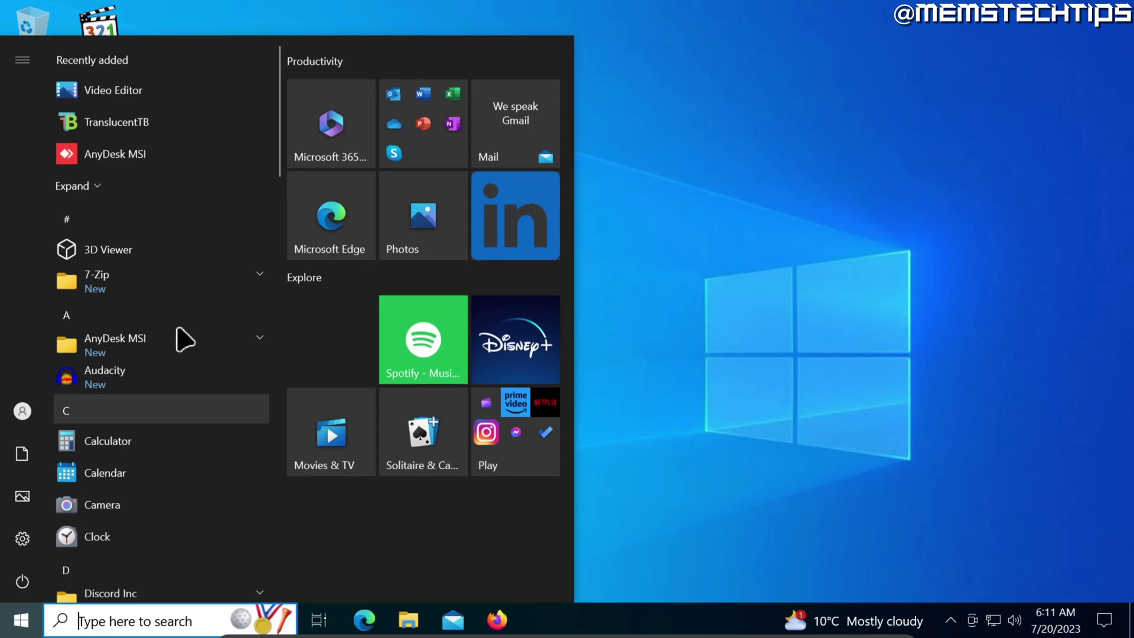
scroll(181, 322, down, 10)
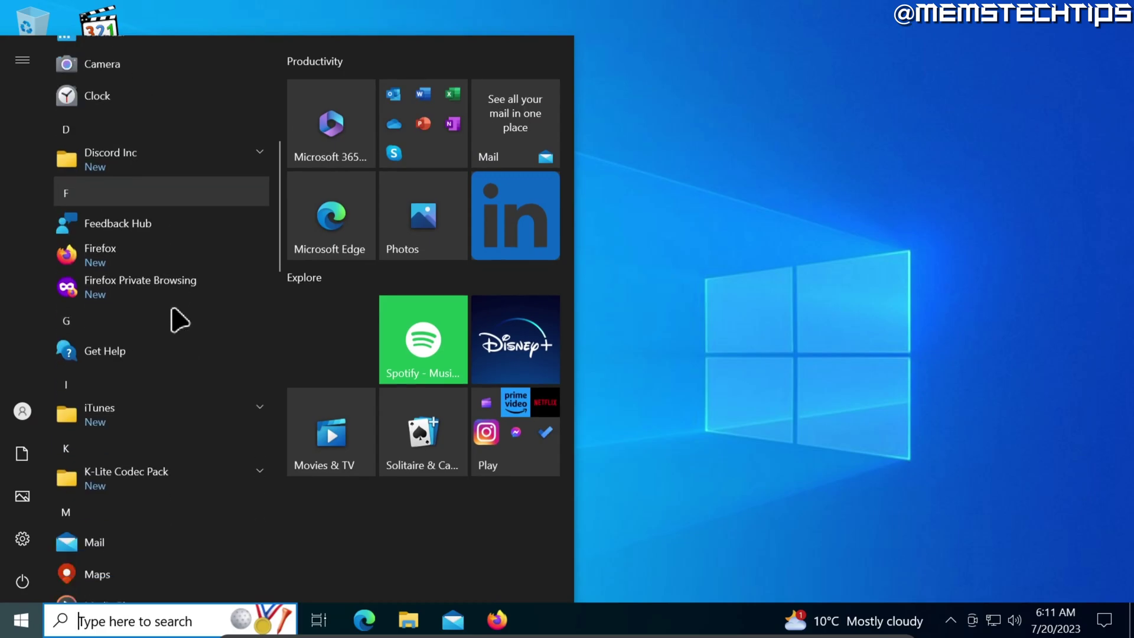
scroll(173, 310, down, 1)
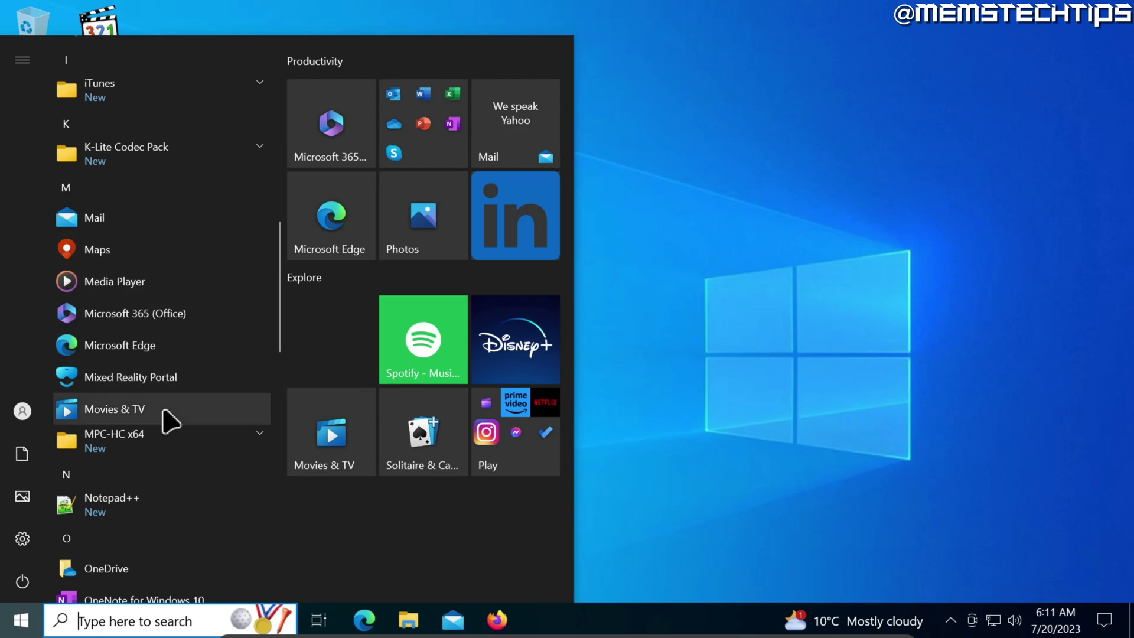
click(135, 621)
text(s)
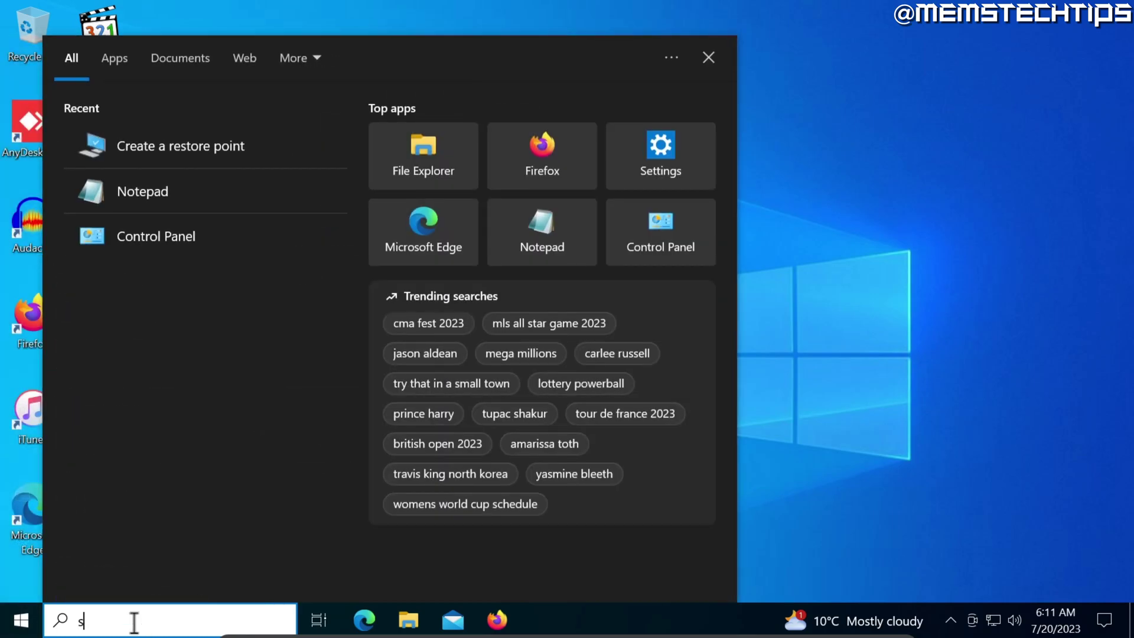
text(tore)
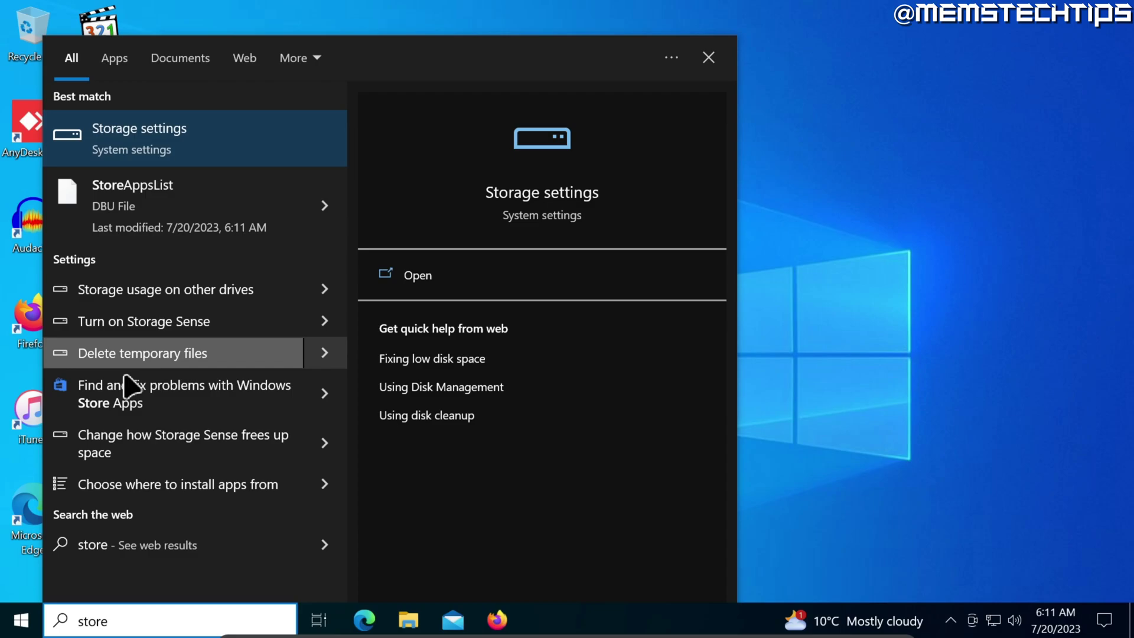
click(774, 287)
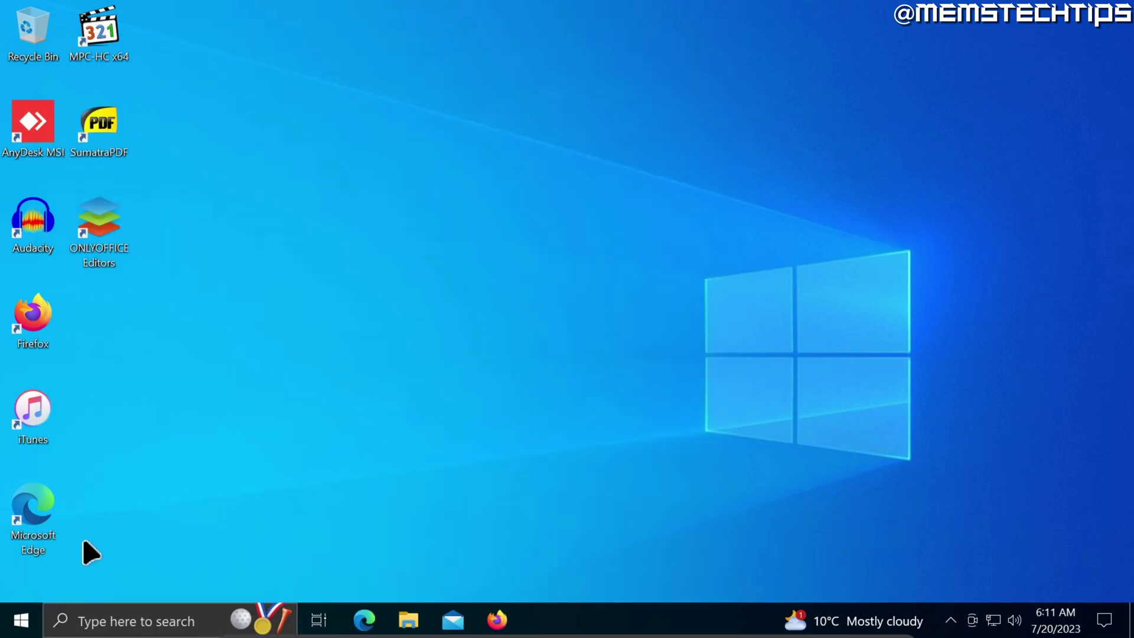
right_click(21, 620)
click(130, 127)
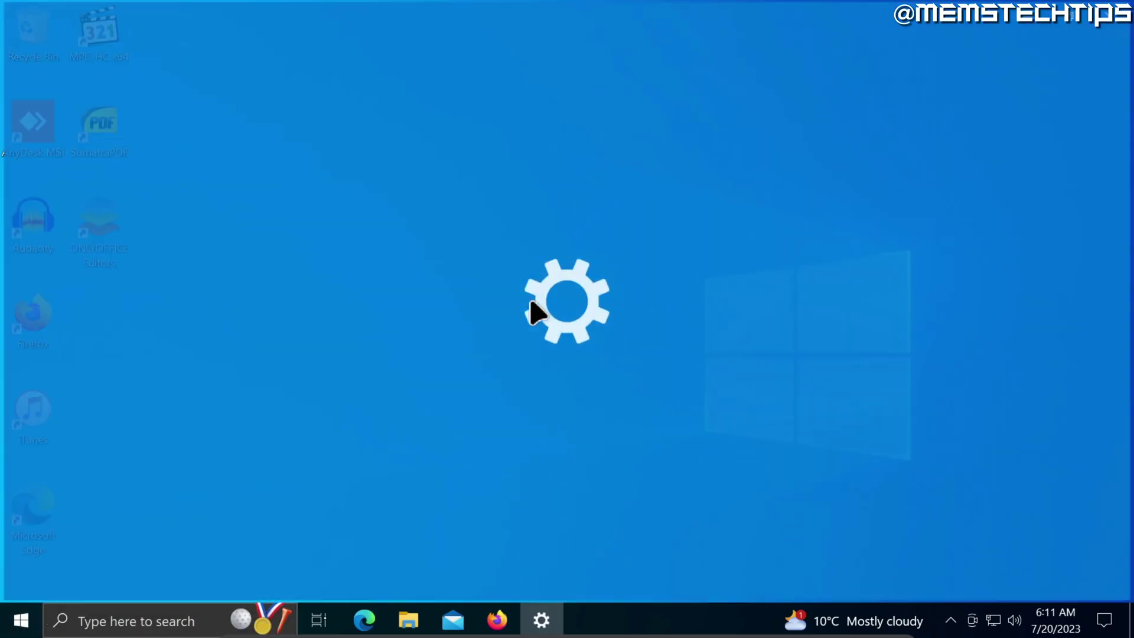
scroll(640, 296, down, 12)
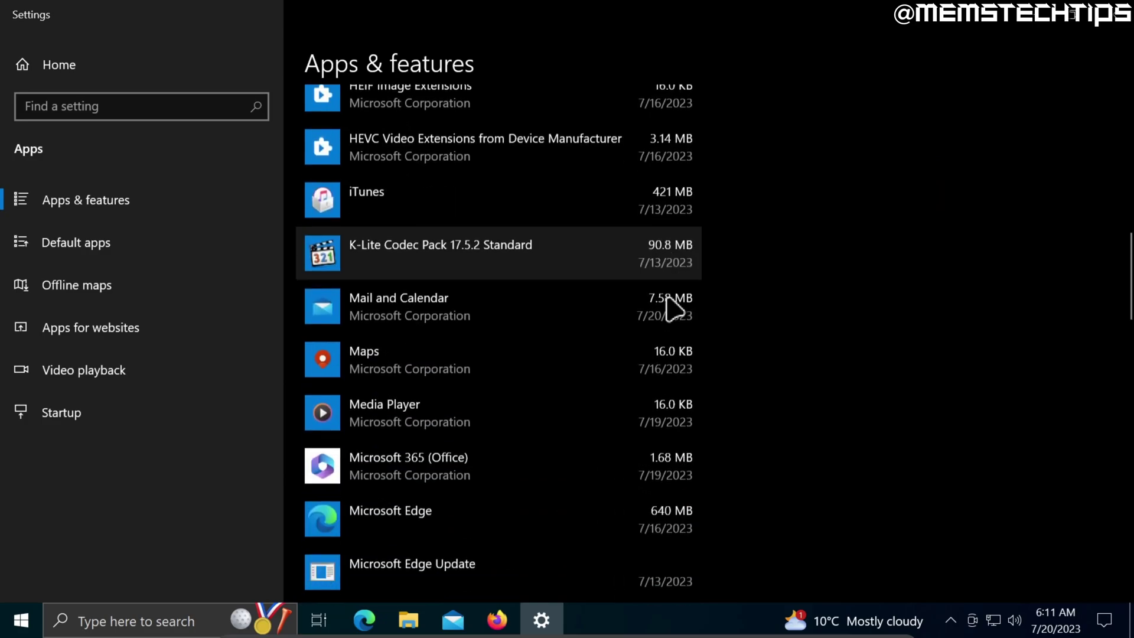
scroll(673, 308, down, 6)
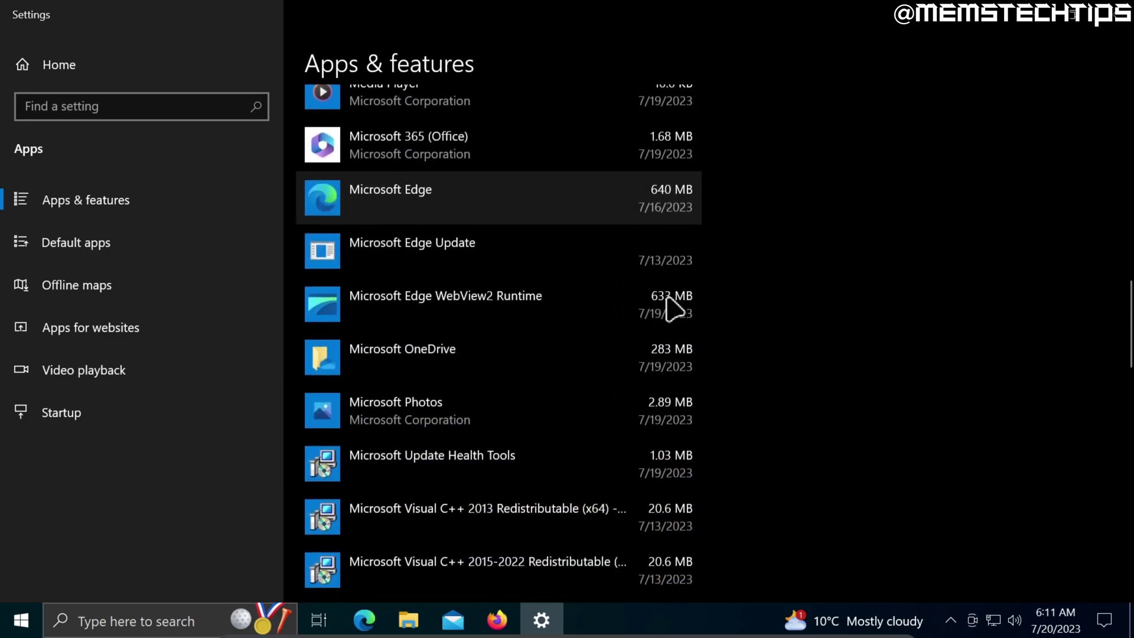
scroll(674, 308, down, 6)
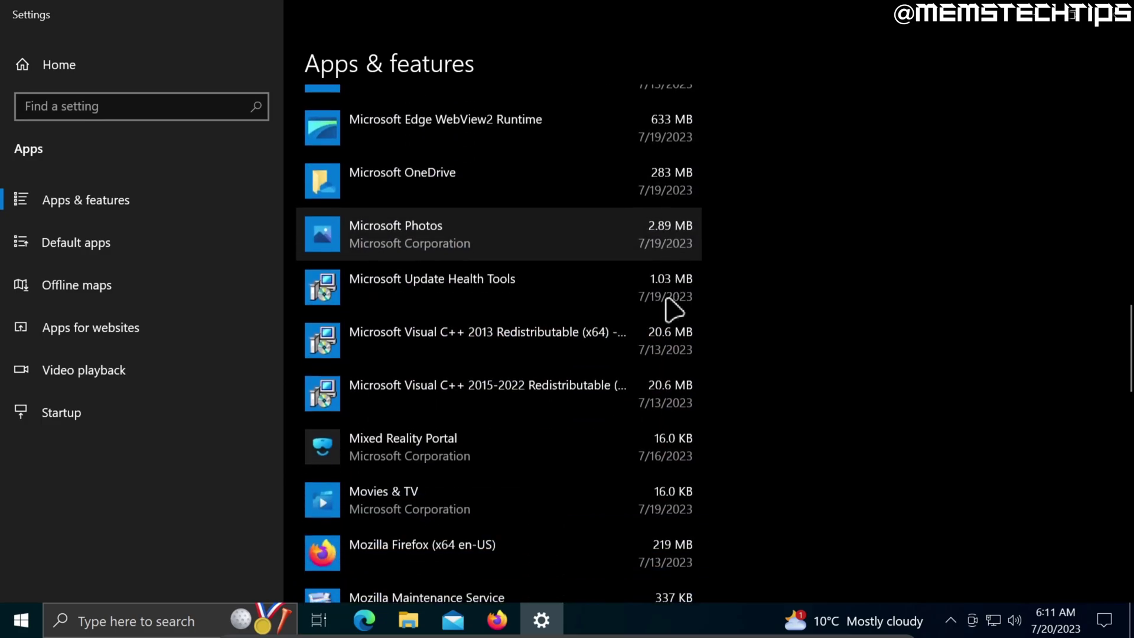
scroll(673, 308, up, 8)
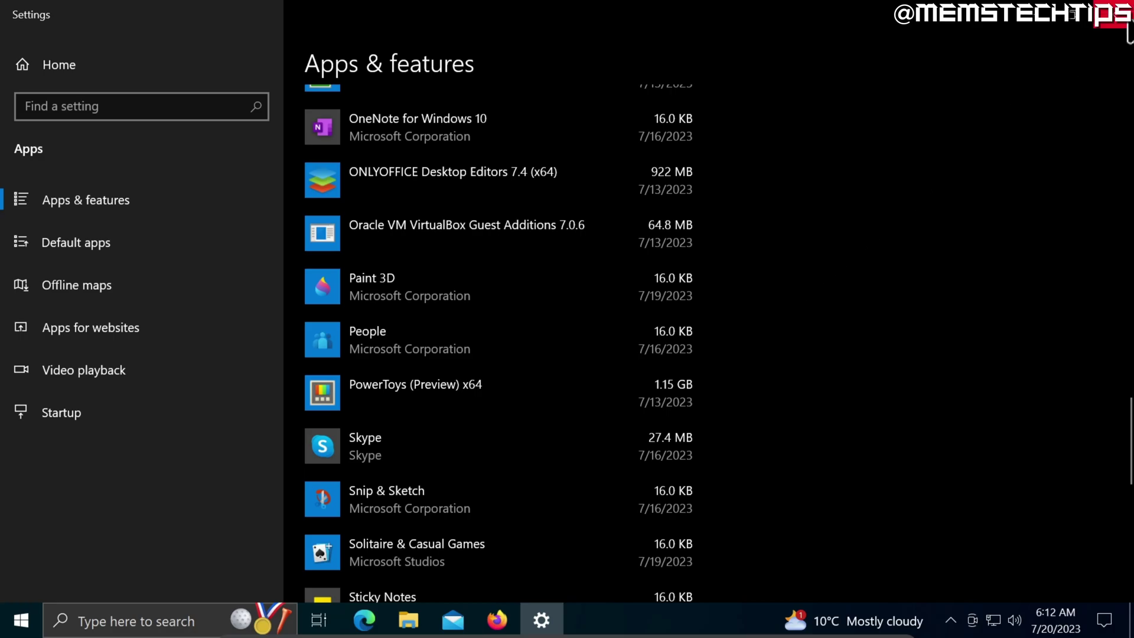
click(1118, 22)
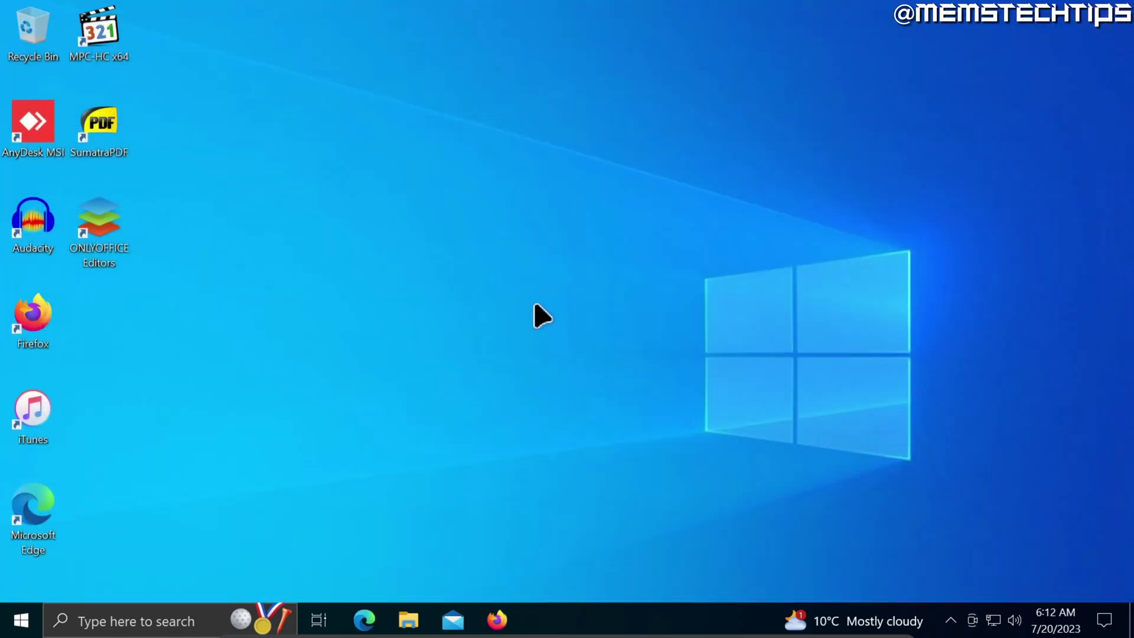